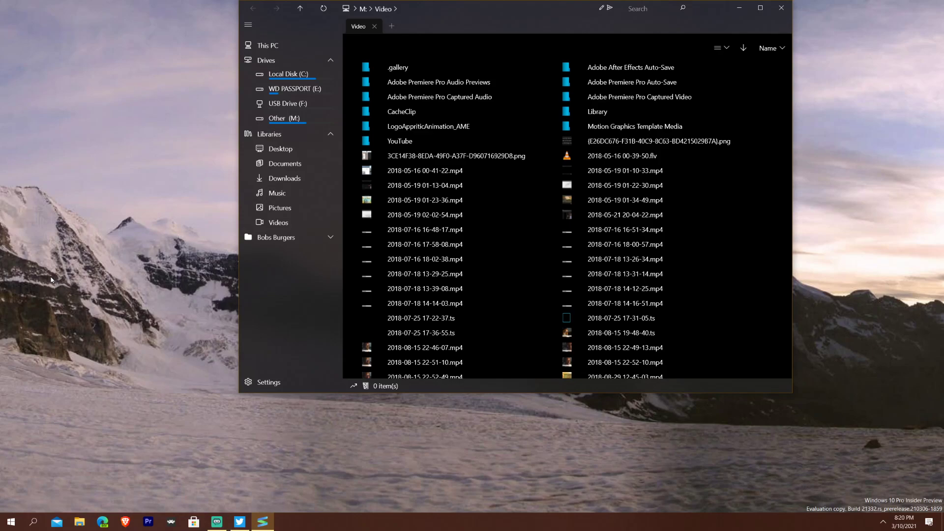
Step: Open the This PC page, and try opening extra tabs beside it and closing them again
left_click(284, 44)
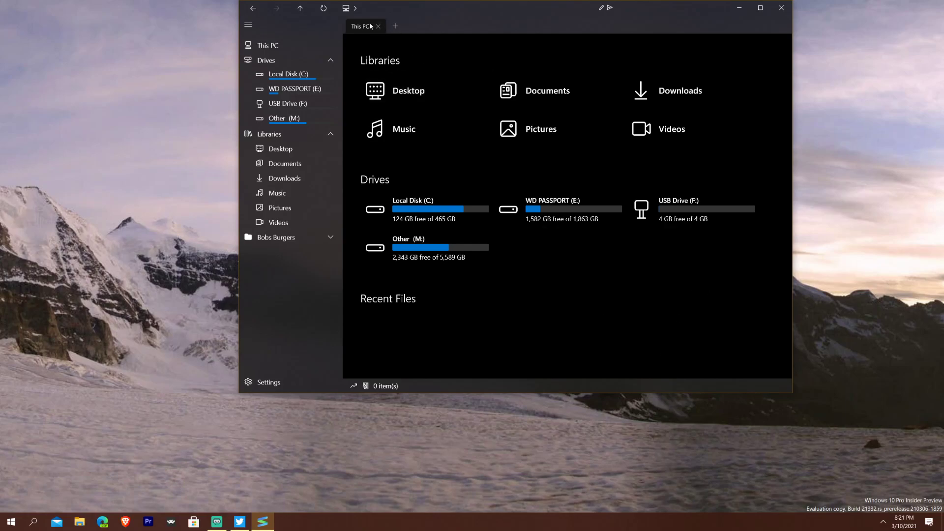
left_click(396, 27)
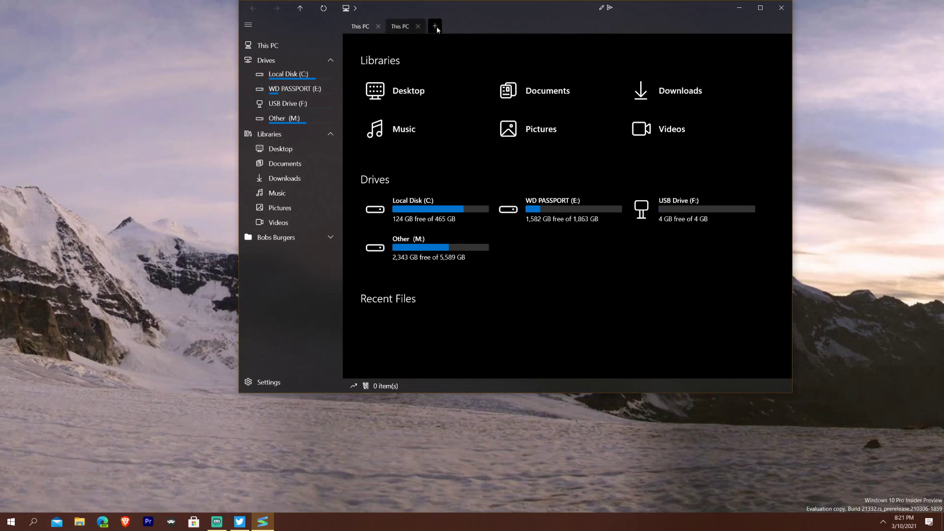
left_click(435, 26)
left_click(418, 26)
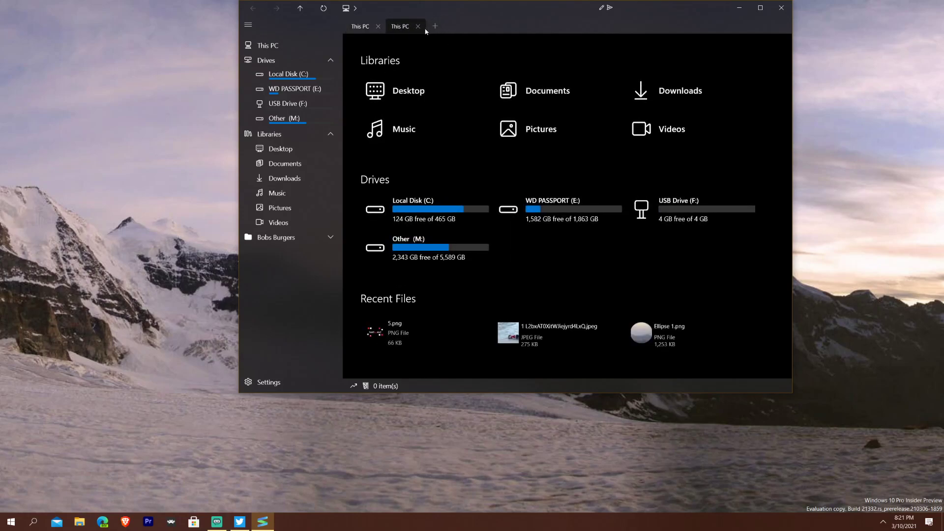
left_click(418, 26)
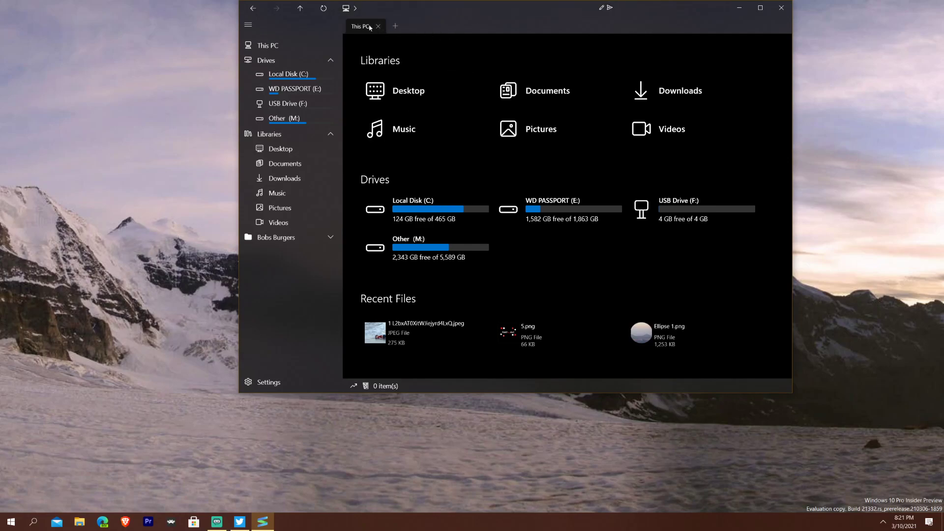
key("ctrl+t")
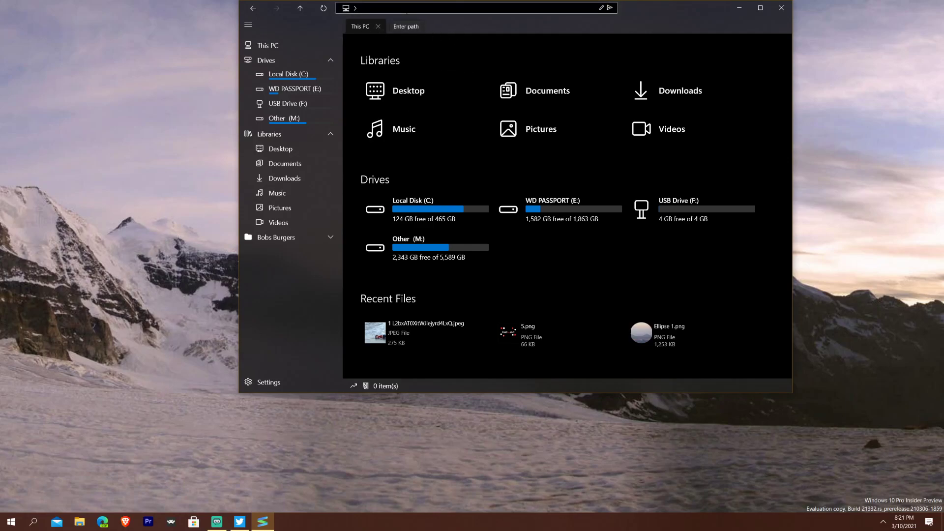
key("Escape")
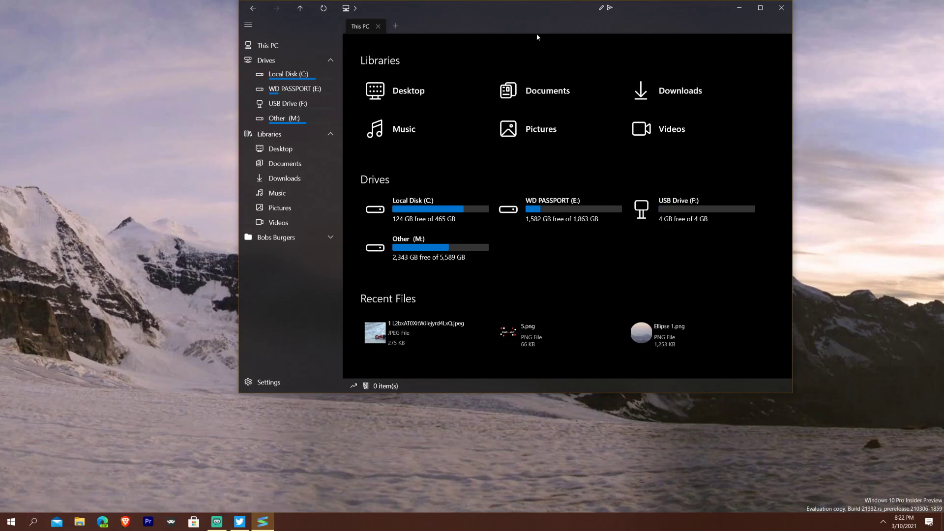
Step: Maximize the file manager window and repeatedly test pulling it out of the maximized state and maximizing it again
left_click(761, 8)
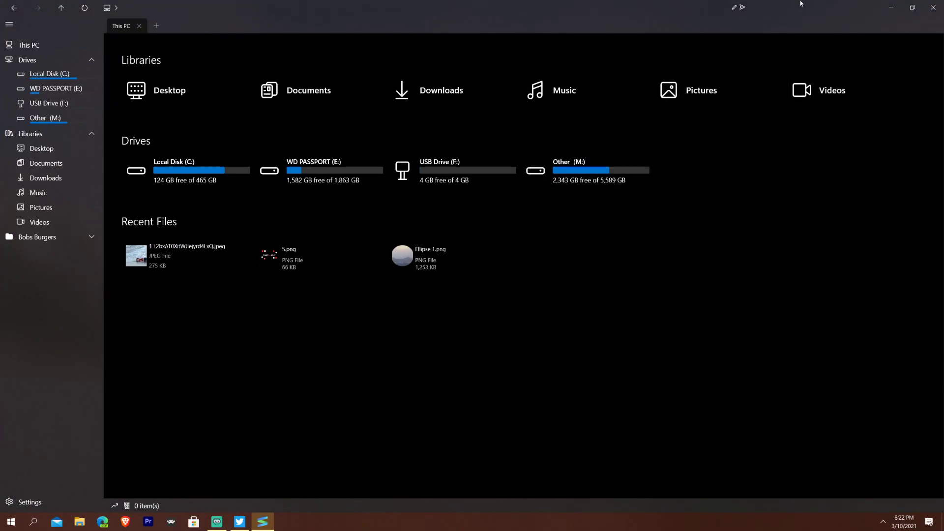
left_click_drag(515, 3, 490, 184)
double_click(490, 183)
left_click(507, 7)
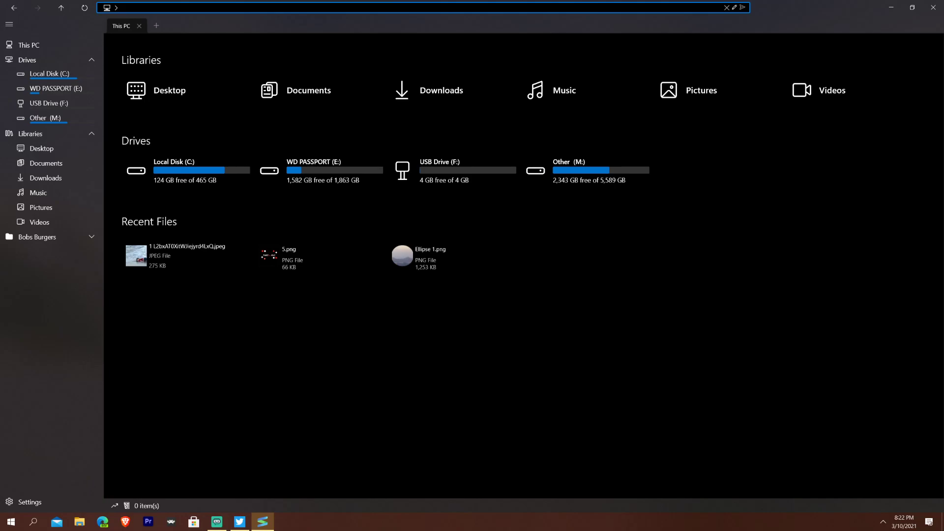
left_click_drag(775, 8, 570, 173)
double_click(570, 174)
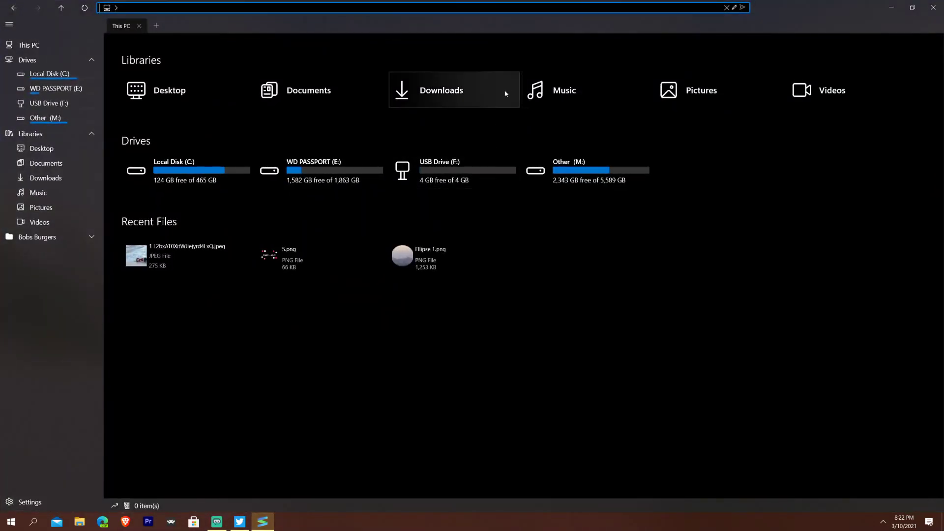
left_click_drag(491, 3, 470, 101)
double_click(470, 101)
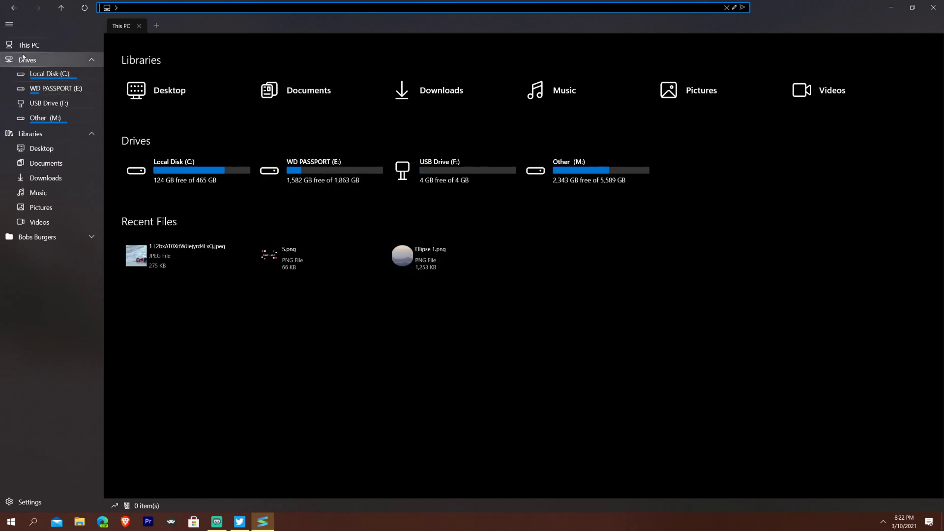
Step: Collapse and re-expand the navigation sidebar, and unfold its Drives group
left_click(10, 32)
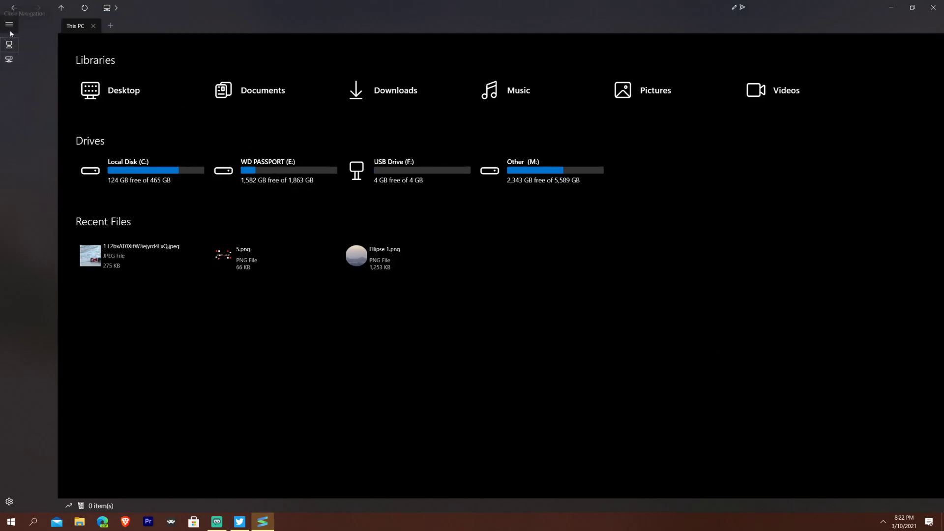
left_click(10, 32)
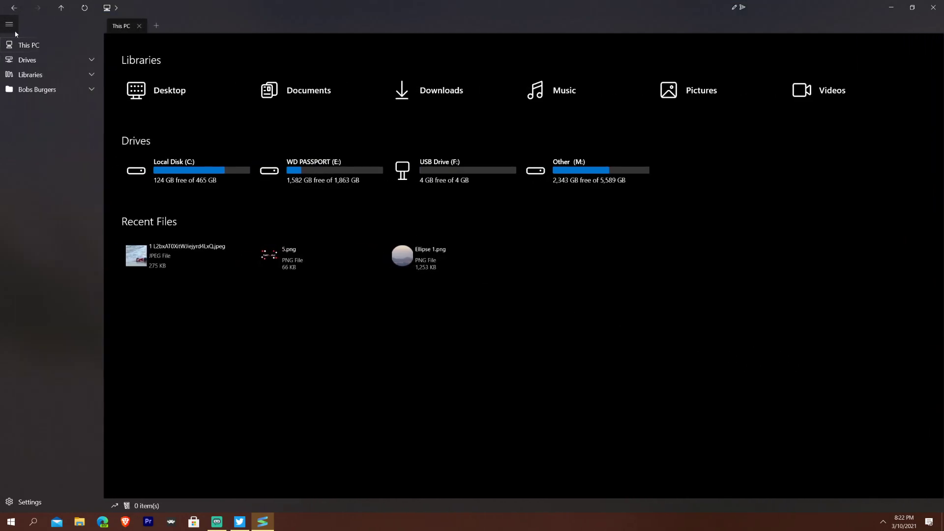
left_click(91, 60)
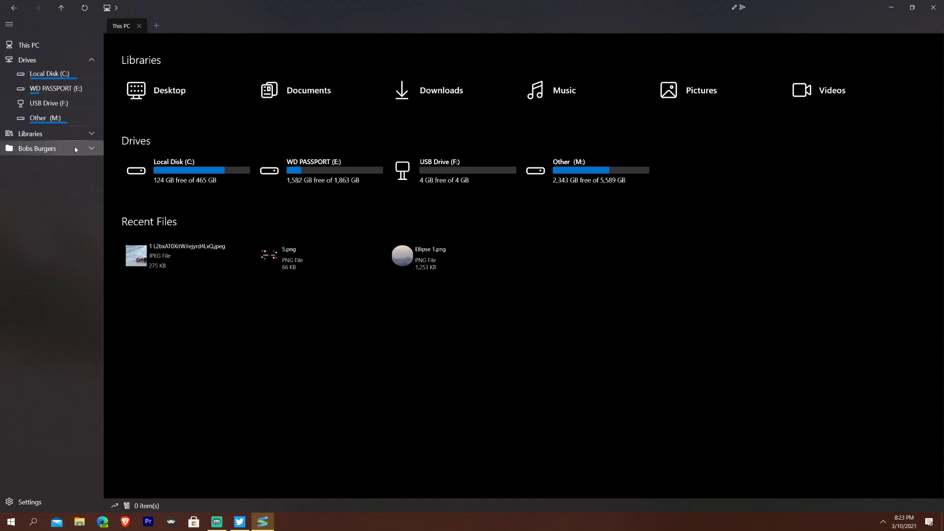
Step: Open the navigation bar item editor from the WD PASSPORT (E:) drive entry and add a new top-level item
right_click(64, 86)
right_click(50, 90)
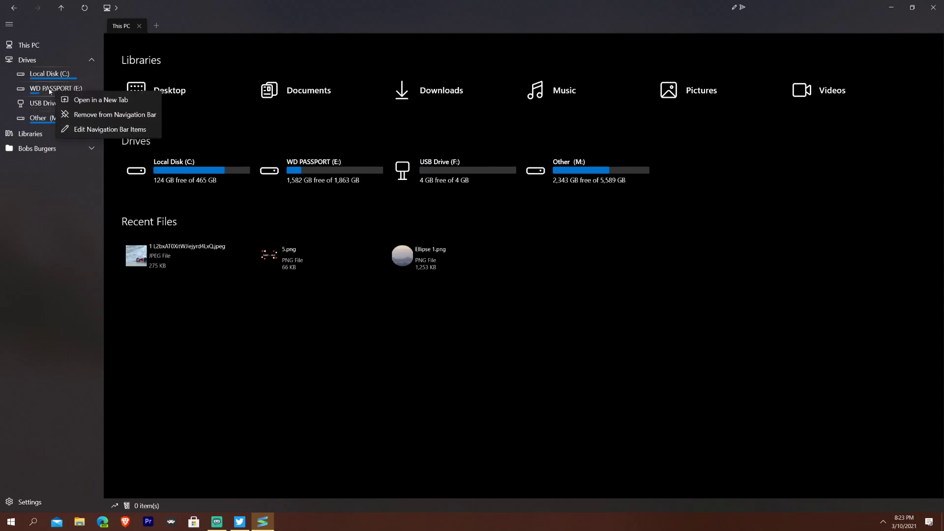
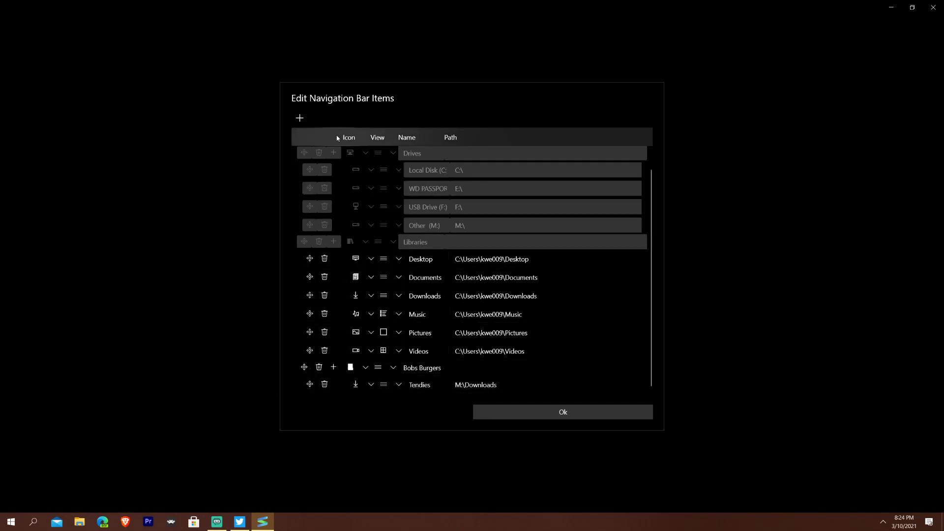
left_click(299, 118)
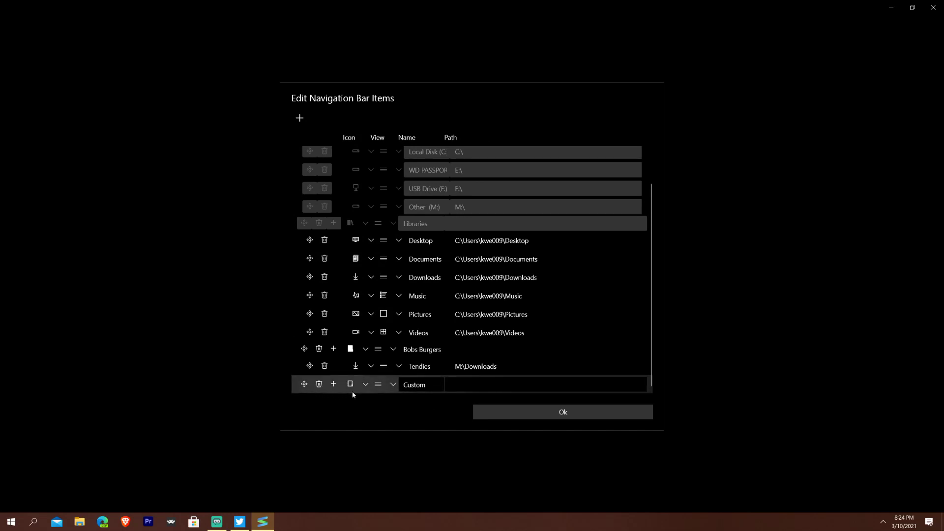
Step: Name the new navigation item "Raising Canes" and give it the library books icon
left_click(418, 385)
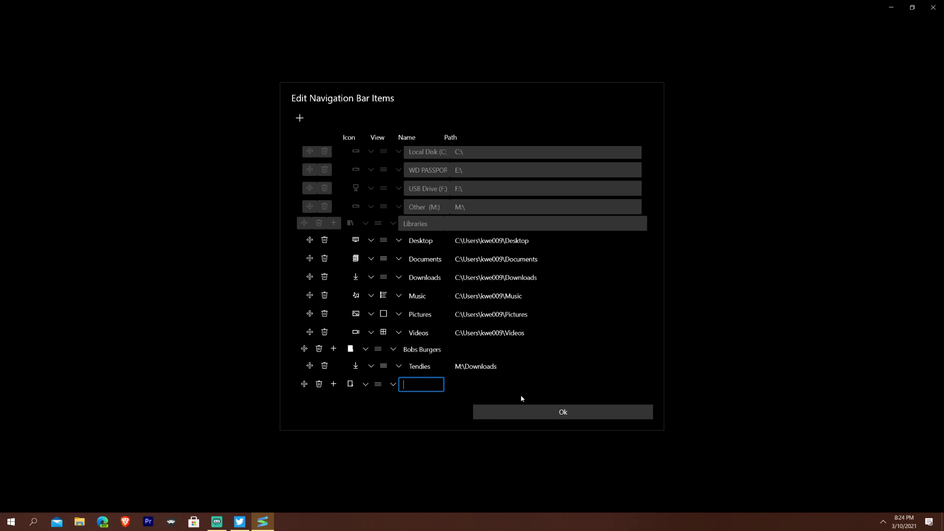
type("Ras")
type("ing Cane")
type("s")
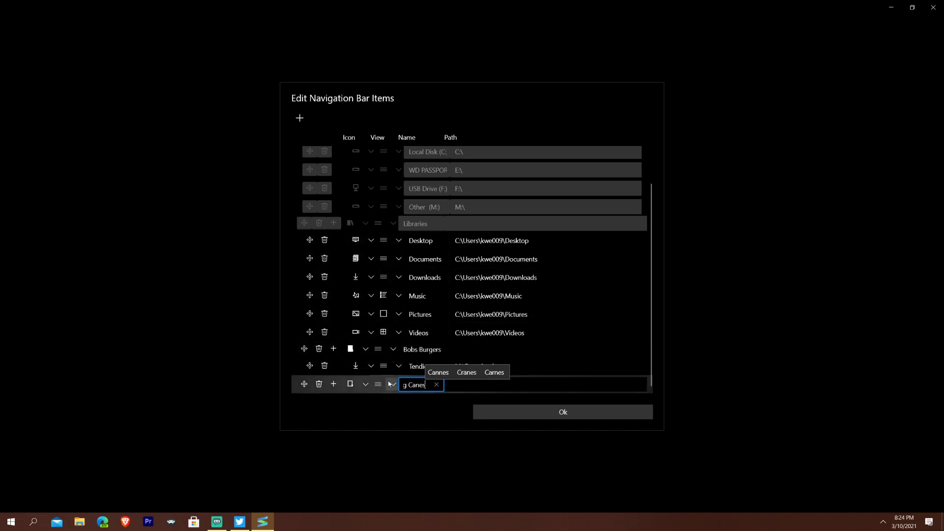
scroll(366, 388, "down", 4)
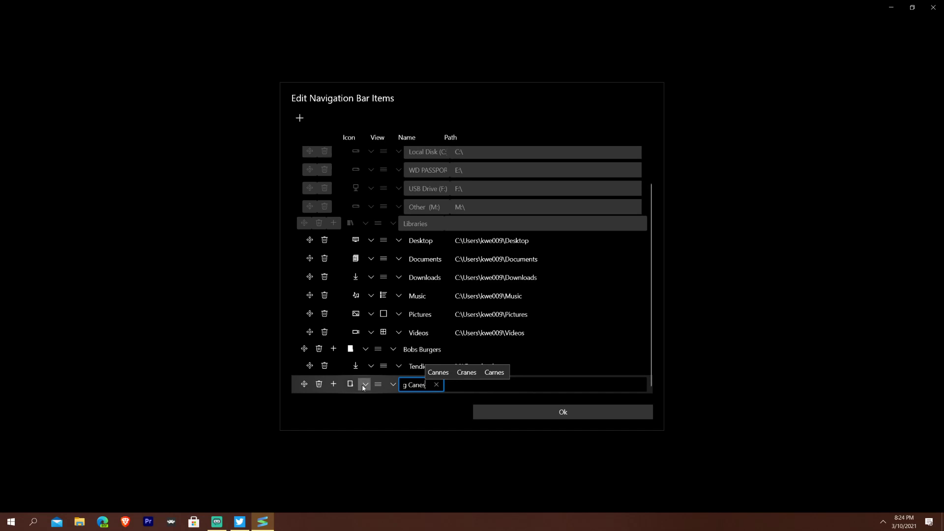
left_click(362, 385)
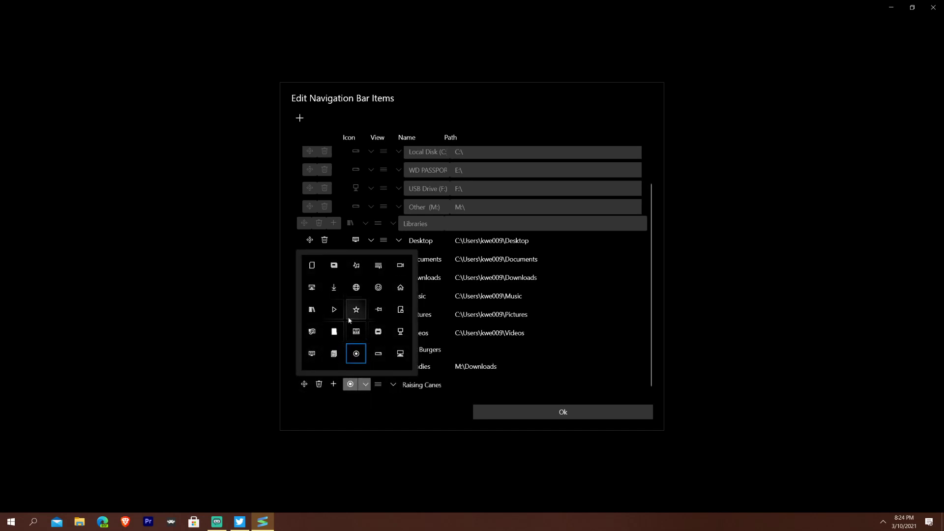
left_click(312, 310)
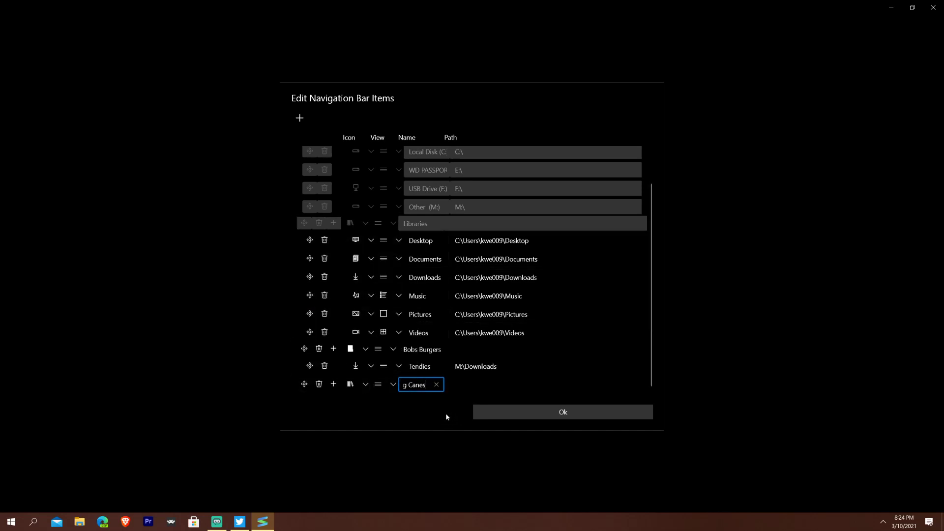
key("Tab")
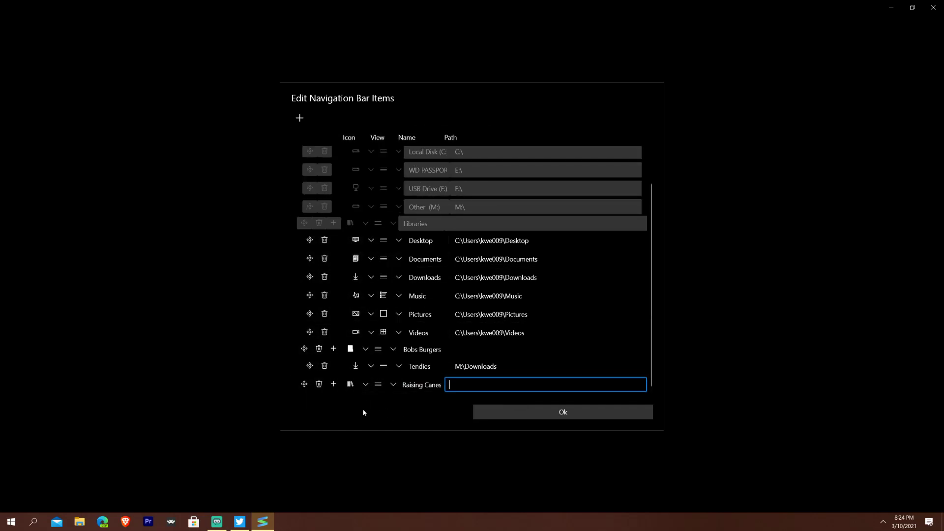
Step: Add a sub-item "Three Piece Combo" with the path E:\ under Raising Canes and save the navigation bar items
left_click(334, 384)
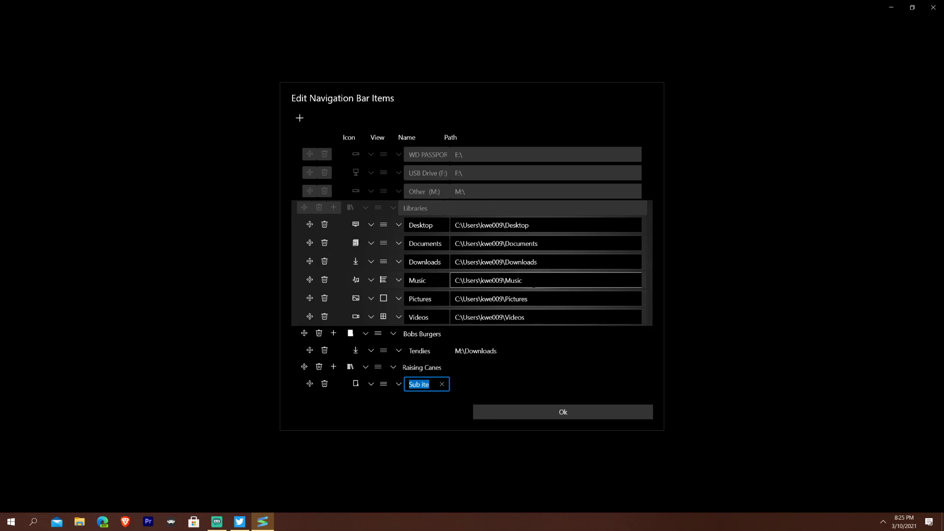
type("Threem")
key("BackSpace")
type("Piece Com")
type("bo")
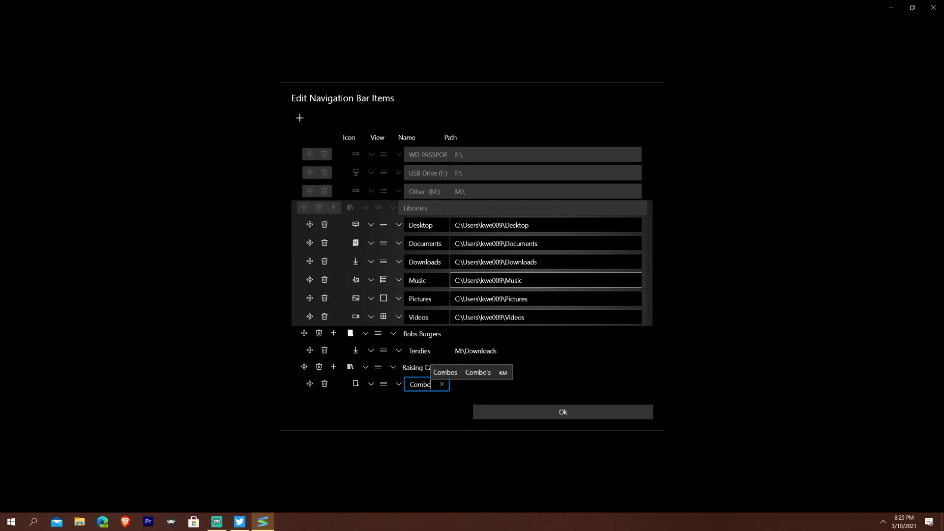
key("Tab")
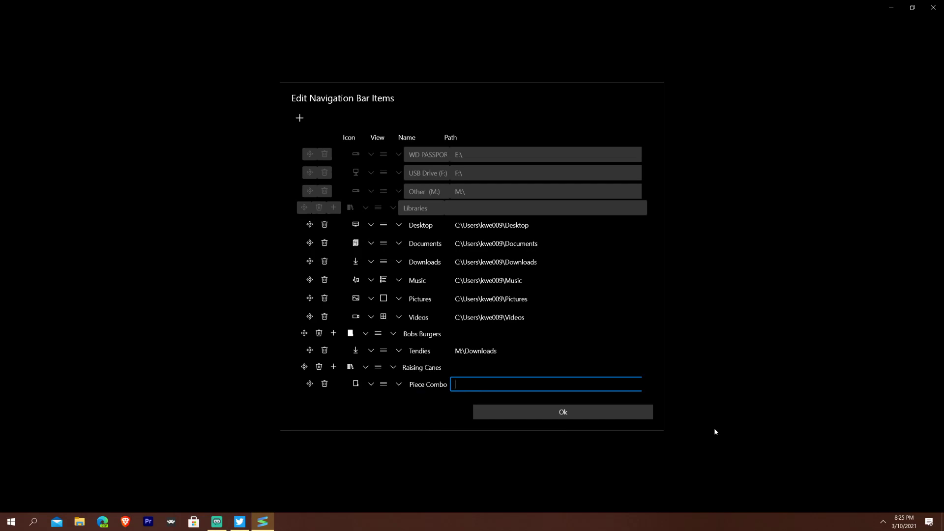
type("E:\\")
left_click(489, 413)
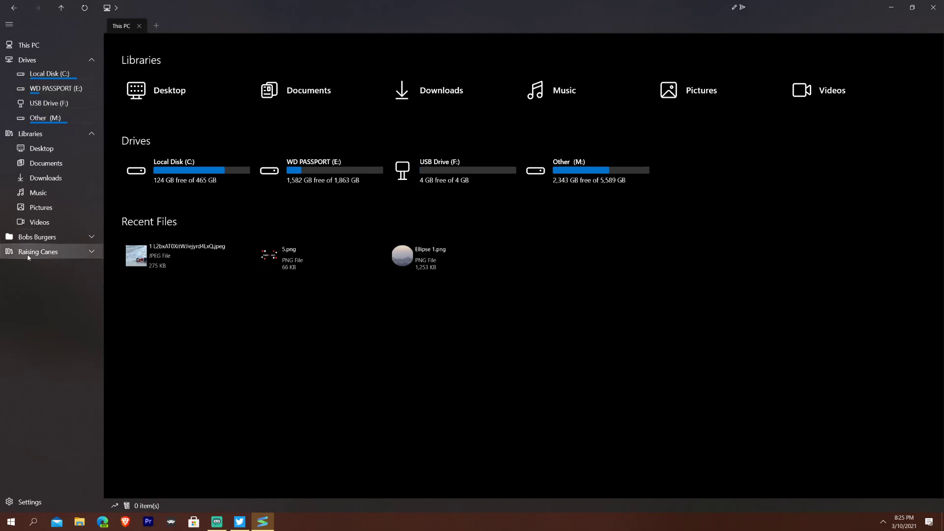
Step: Unfold the Raising Canes group, open Three Piece Combo, and fold the group again
left_click(91, 253)
left_click(75, 268)
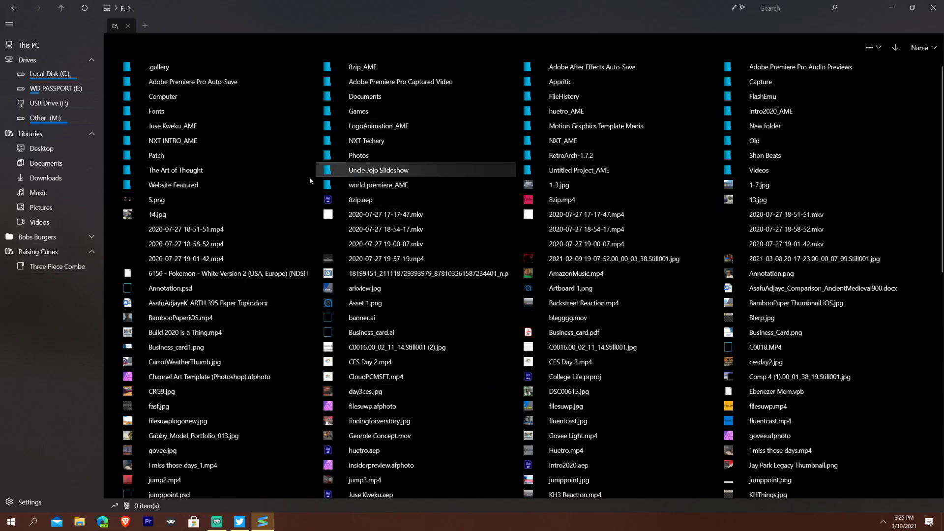
left_click(44, 256)
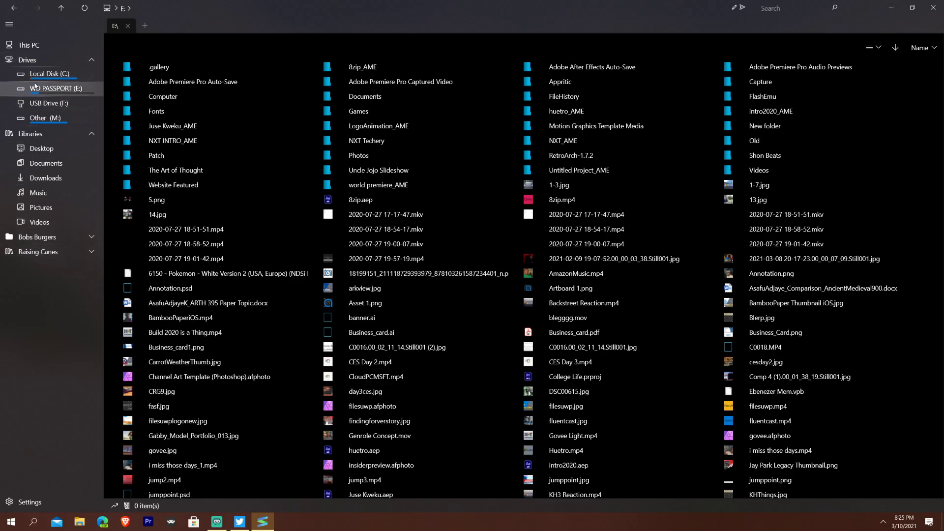
Step: Open Local Disk (C:), and pull the window out of the maximized state before maximizing it again
left_click(44, 76)
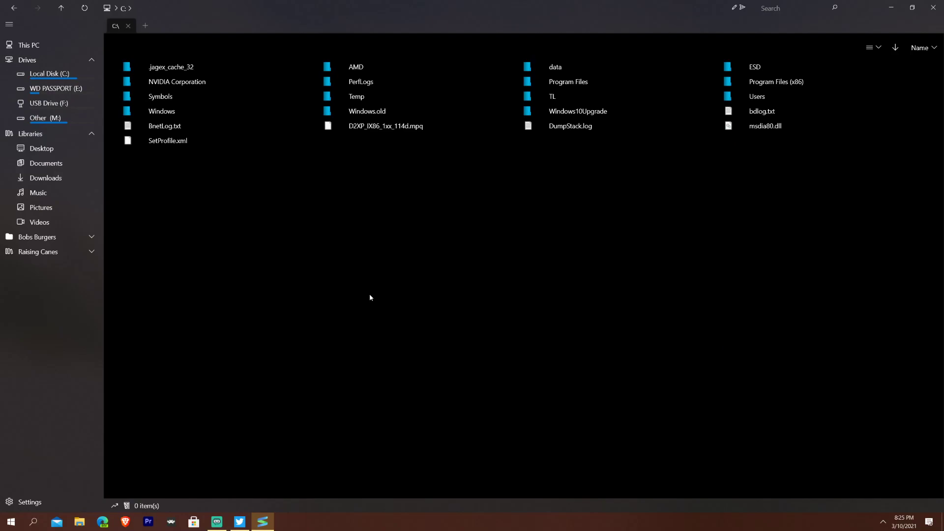
left_click_drag(859, 4, 661, 110)
left_click(606, 108)
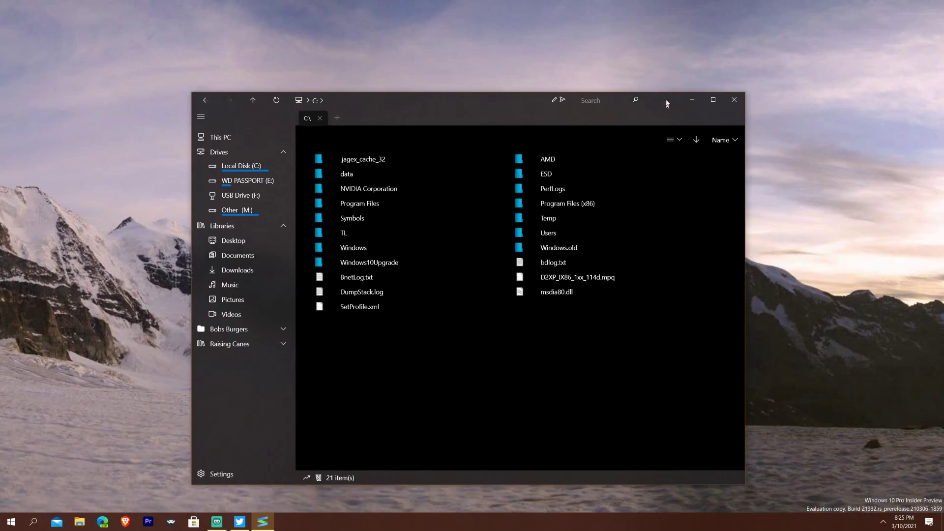
double_click(667, 108)
Step: Search Local Disk (C:) for "Zamenhof" and shorten the search text to "Zam"
left_click(781, 8)
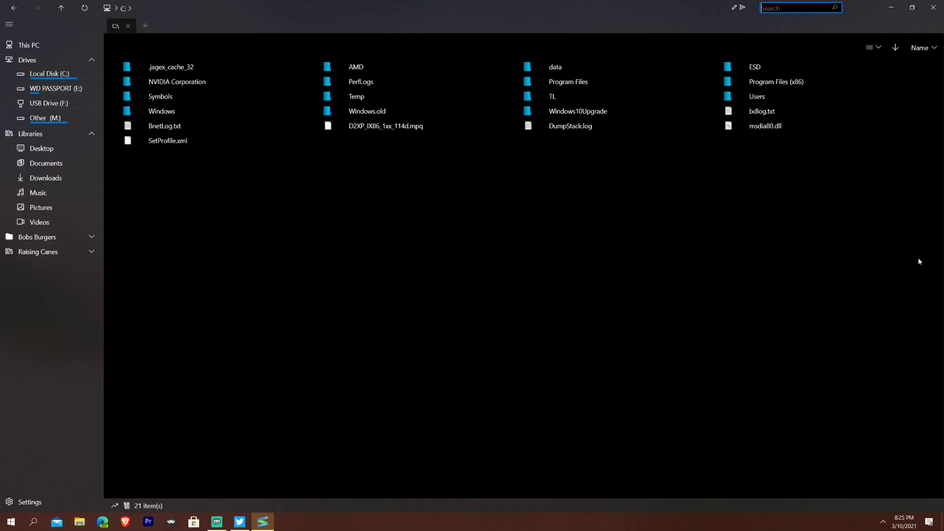
type("Zamenhof")
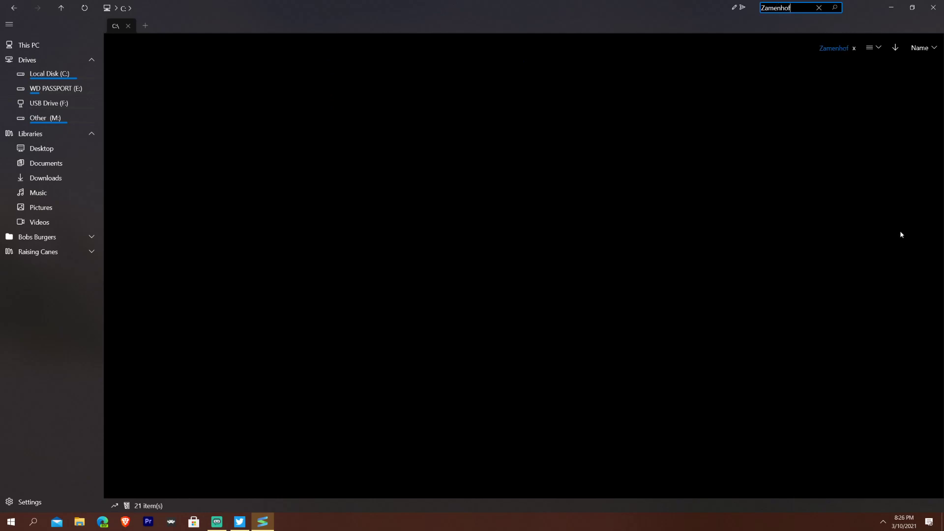
key("BackSpace")
key("BackSpace")
key("BackSpace")
key("BackSpace")
key("BackSpace")
Step: Reload Local Disk (C:) and switch to the Other (M:) drive, leaving the "Zam" search text in place
left_click(50, 75)
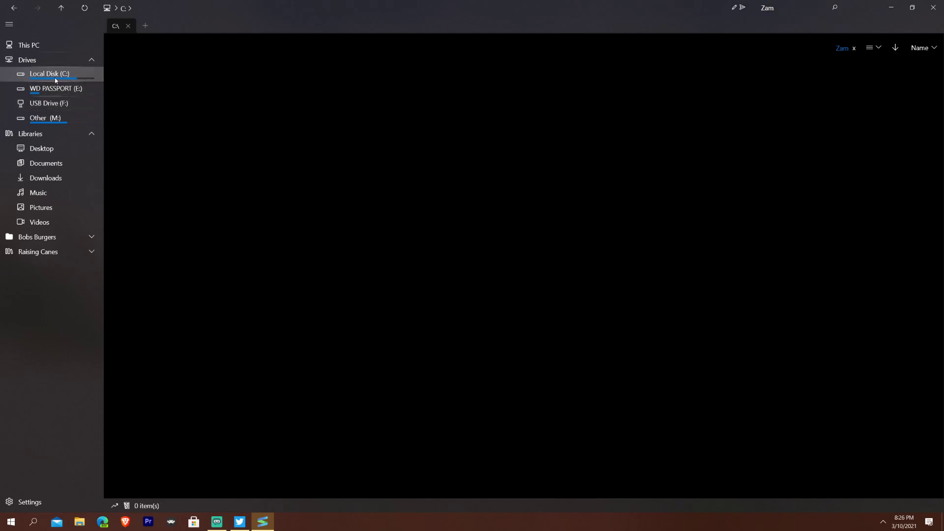
left_click(769, 8)
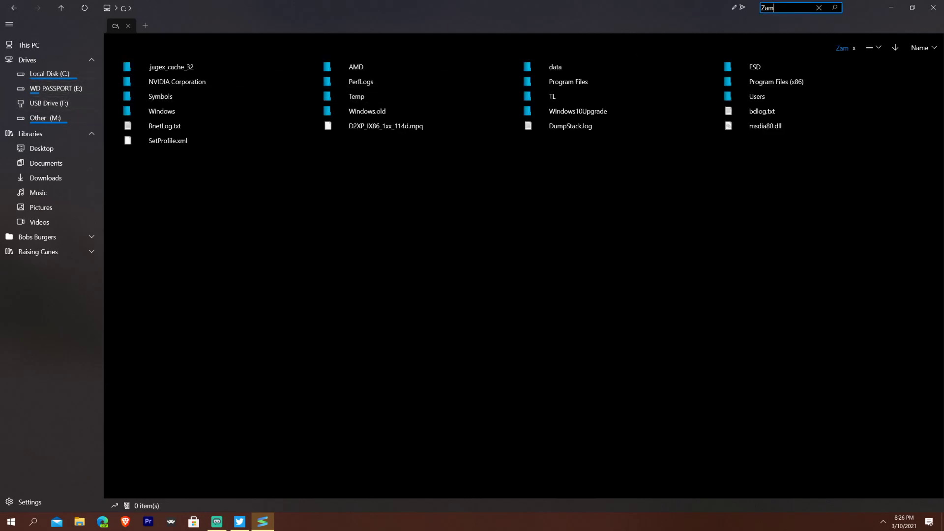
left_click(45, 118)
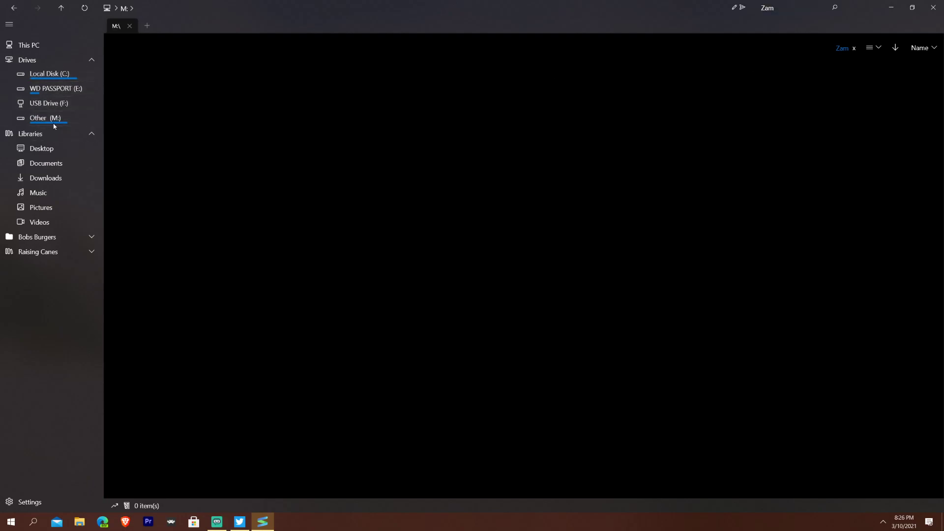
Step: Extend the search text on the Other (M:) drive to "Zamen", and clear the search to list the whole drive
left_click(806, 12)
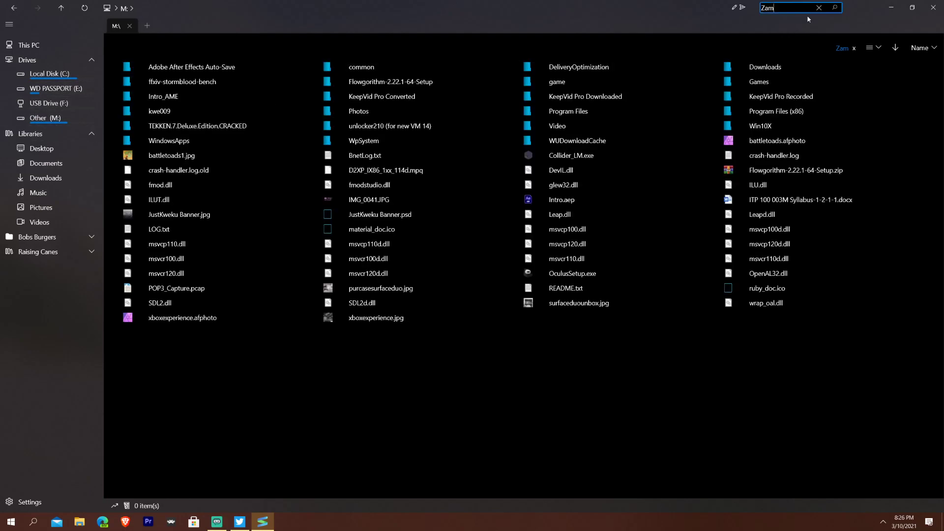
type("en")
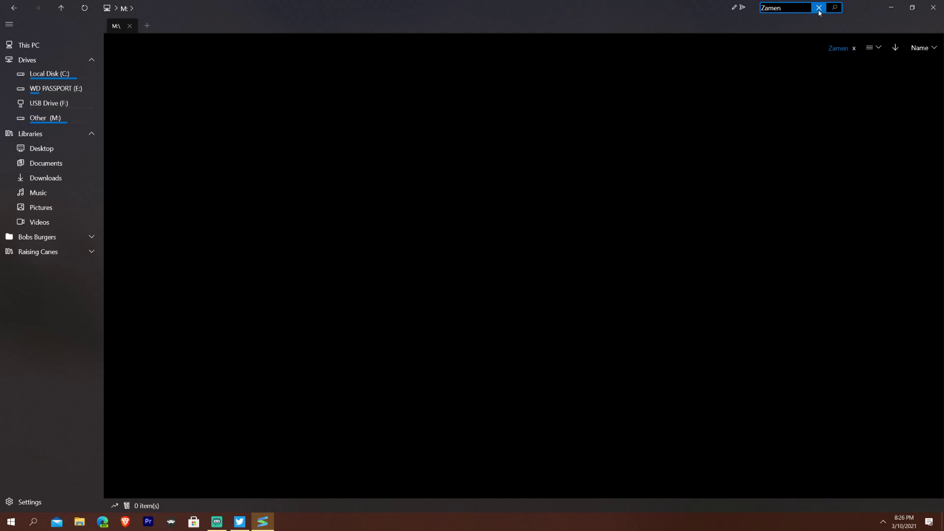
left_click(818, 8)
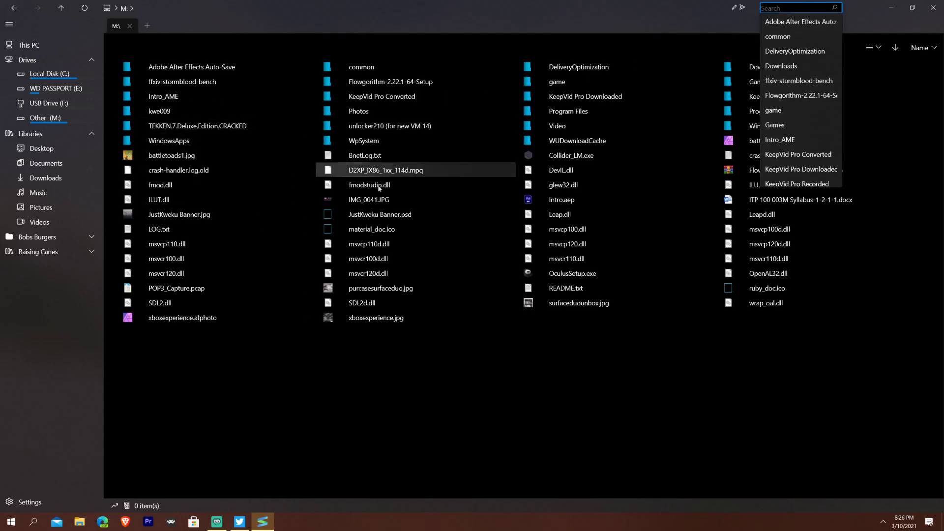
left_click(592, 397)
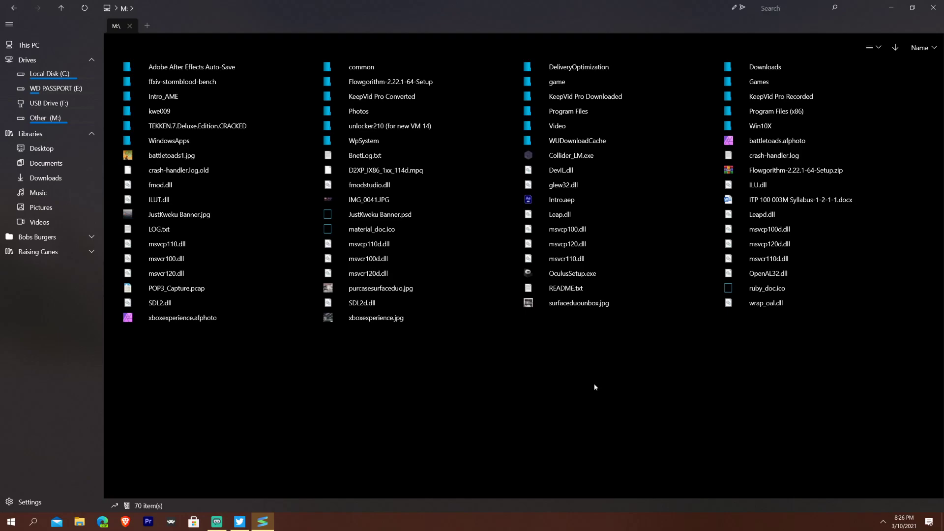
Step: Open the Downloads folder on the Other (M:) drive and select the Zamenhof folder
double_click(768, 67)
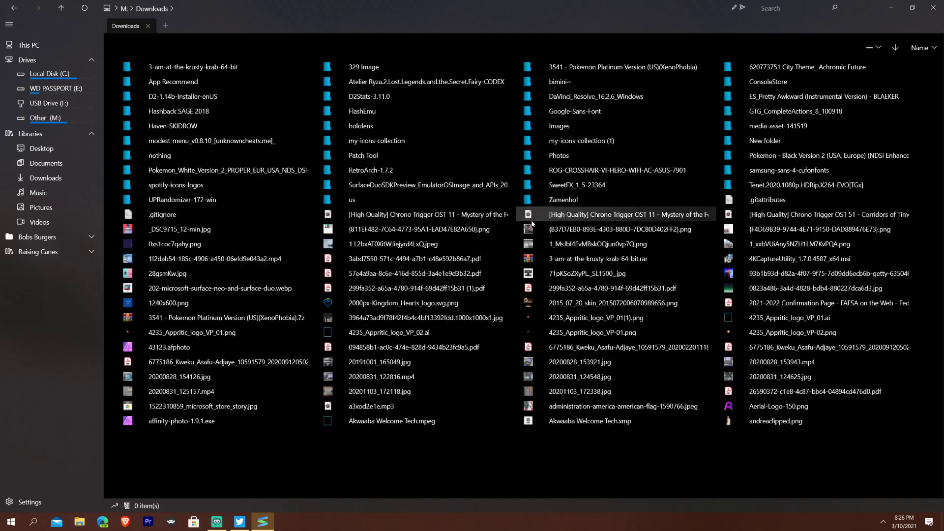
left_click(527, 197)
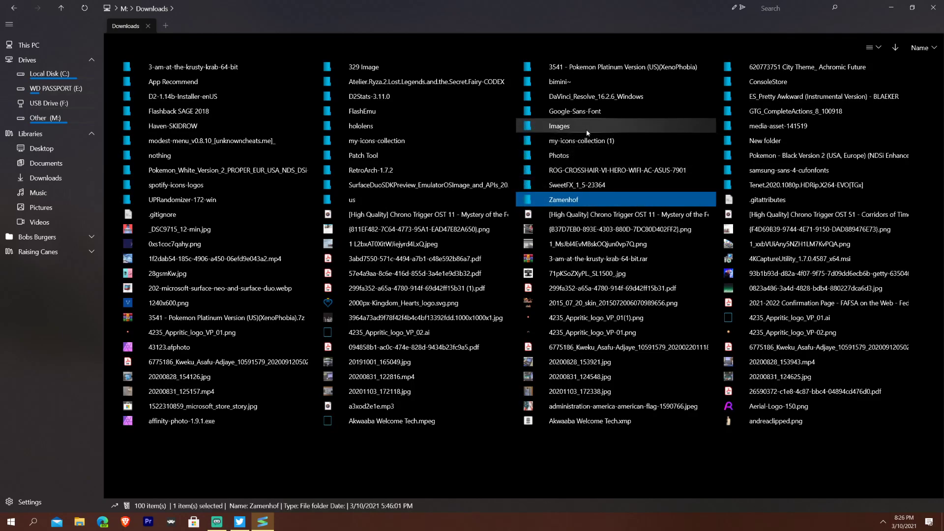
Step: Search the Downloads folder for "zom", and delete the search text to bring back the full listing
left_click(791, 8)
type("zom")
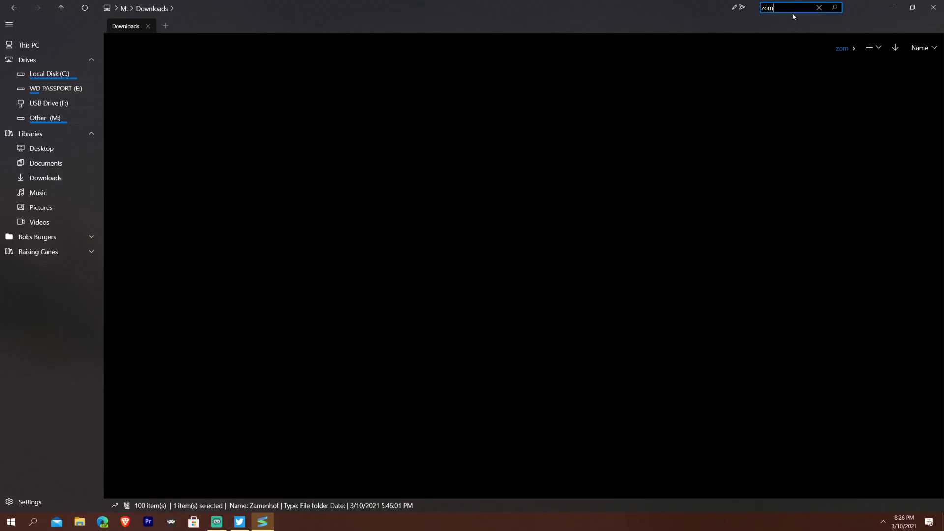
key("BackSpace")
key("BackSpace")
key("BackSpace")
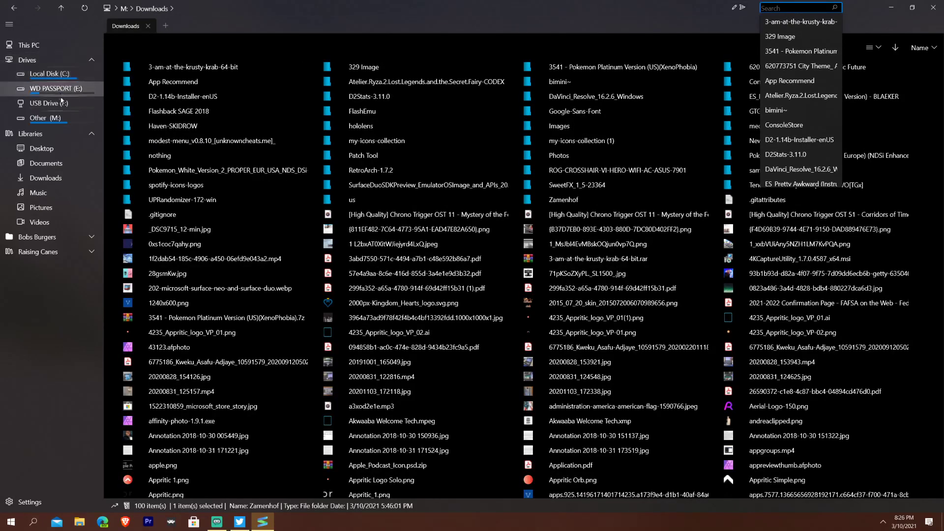
left_click(57, 356)
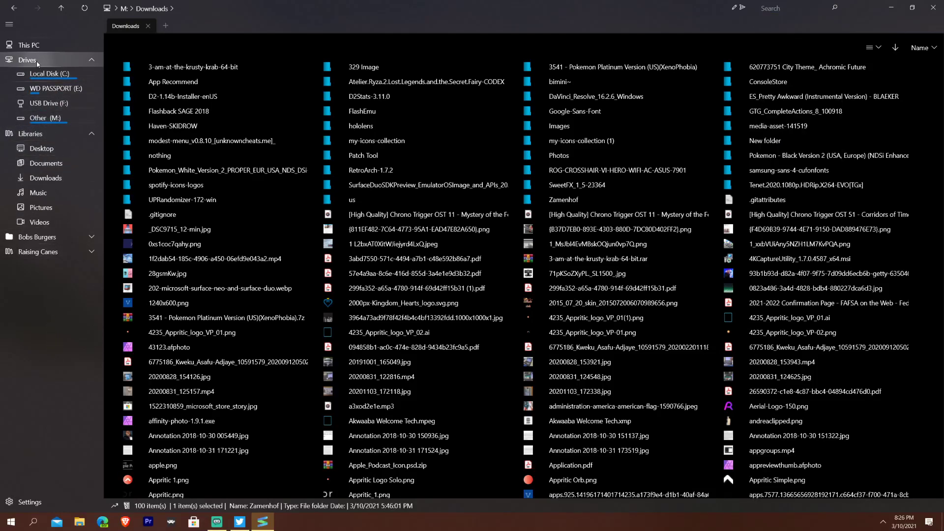
Step: Go to This PC, and pull the window out of the maximized state, switch its focus off and on, and maximize it again
left_click(41, 47)
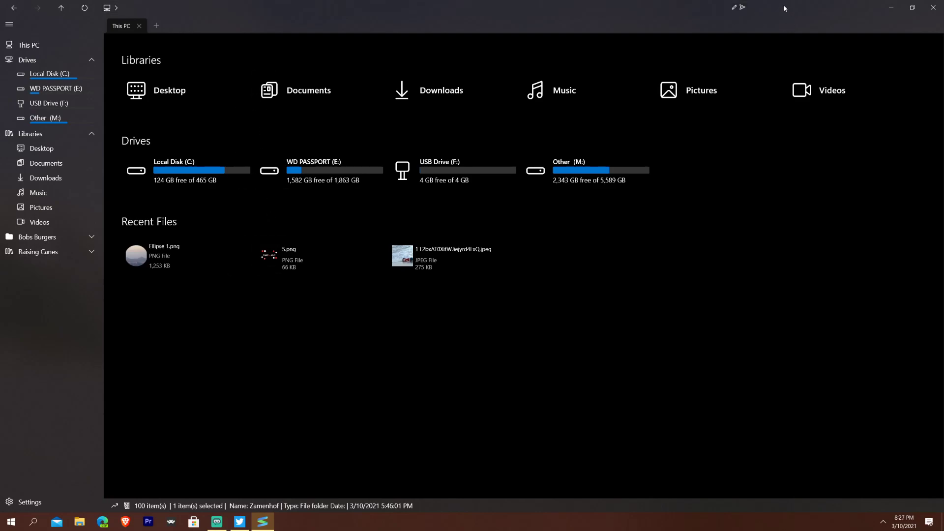
left_click_drag(776, 7, 540, 55)
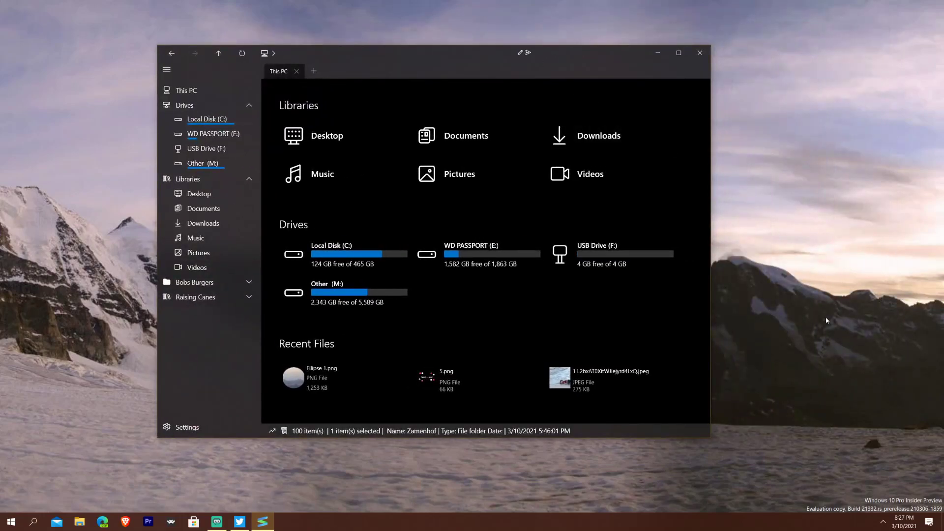
left_click(411, 462)
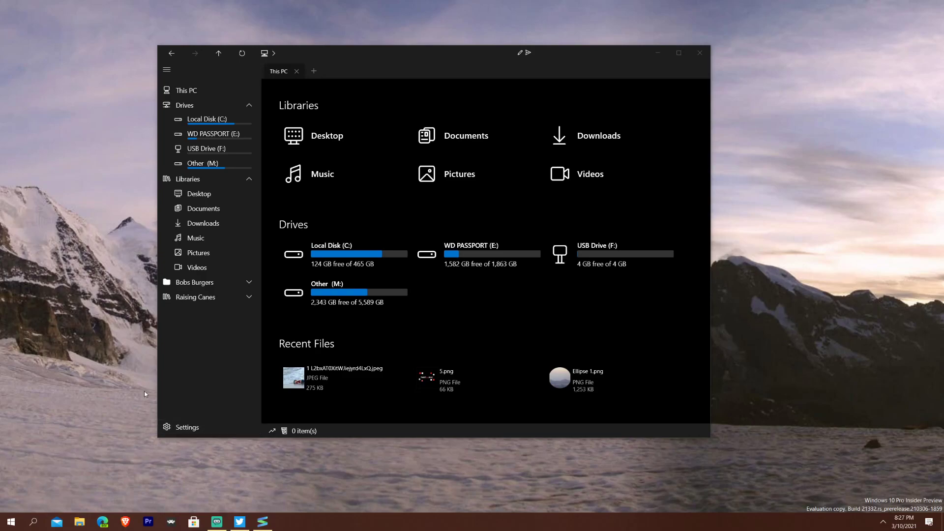
left_click(194, 383)
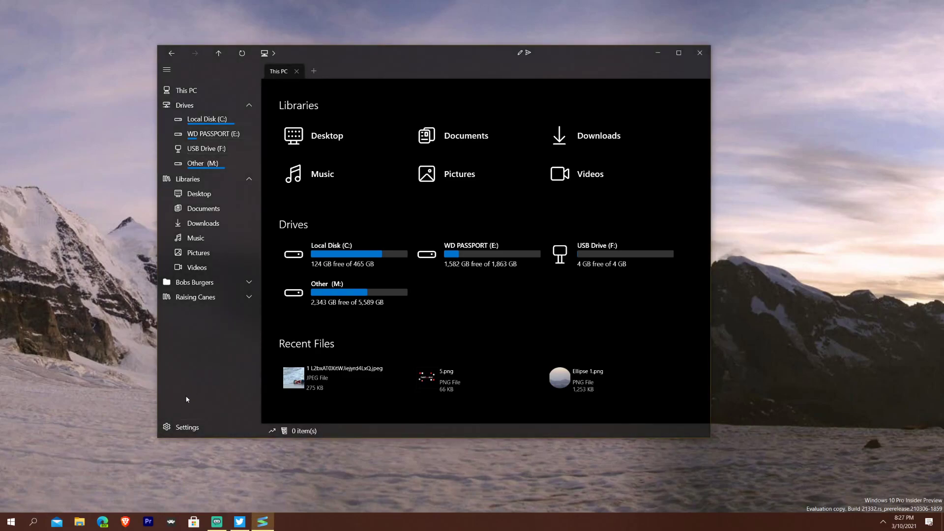
left_click(678, 53)
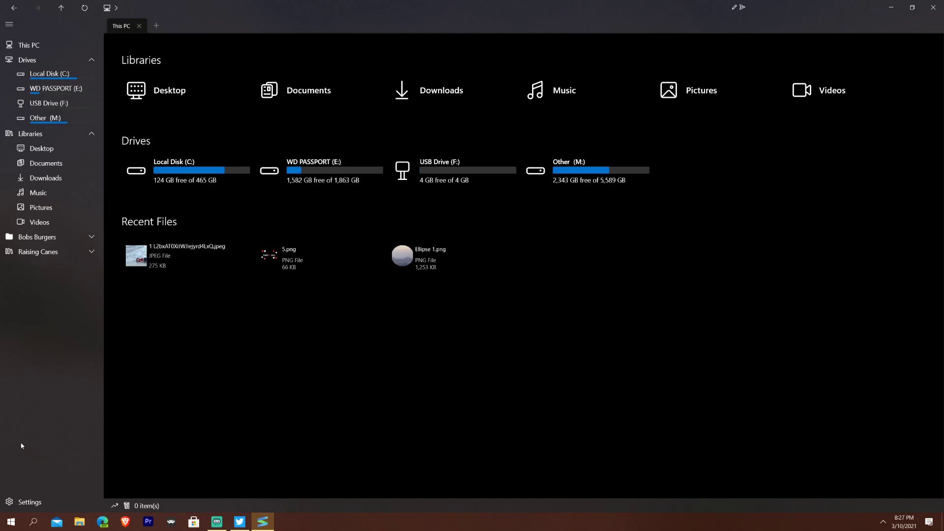
Step: Switch to the dual-pane layout and open the CINEBENCH R15.038_RC184115 folder in the lower pane
left_click(33, 505)
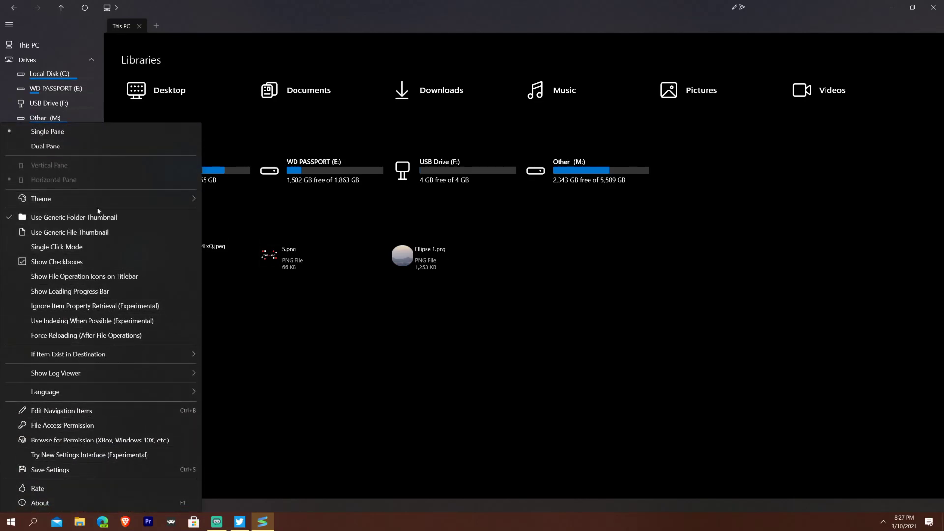
left_click(72, 147)
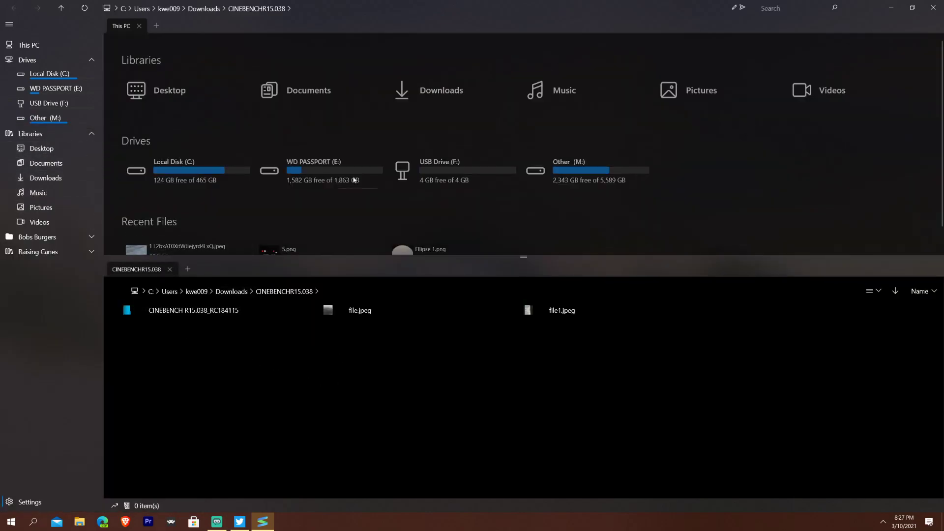
scroll(399, 163, "down", 1)
scroll(400, 164, "up", 1)
double_click(196, 312)
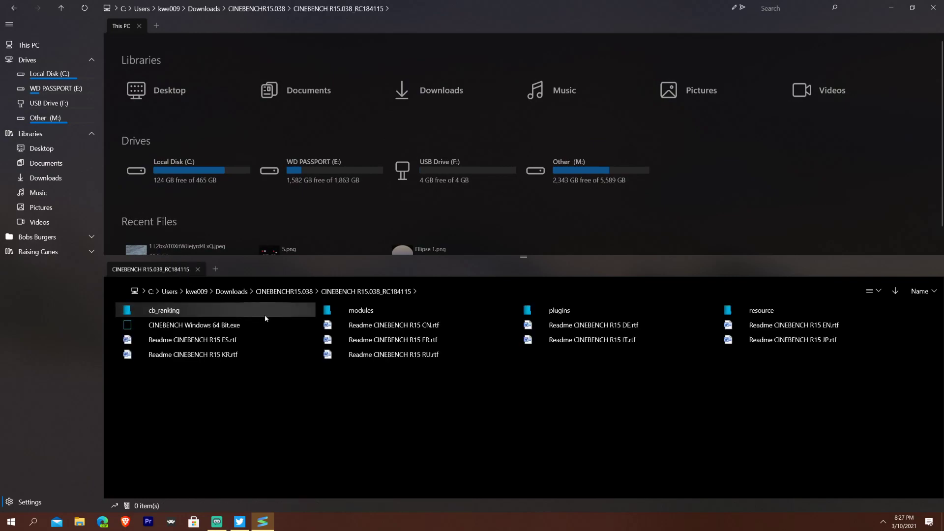
Step: Return the file manager to the single-pane layout
left_click(30, 509)
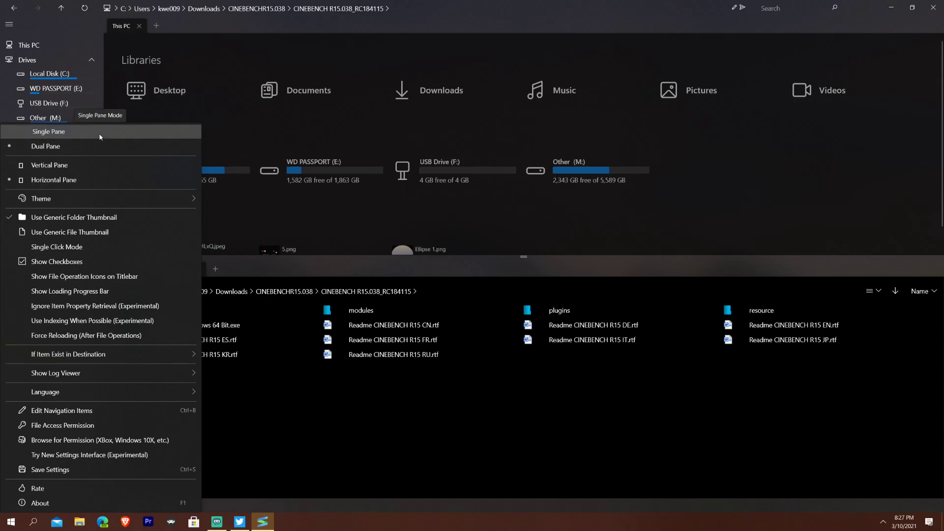
left_click(99, 133)
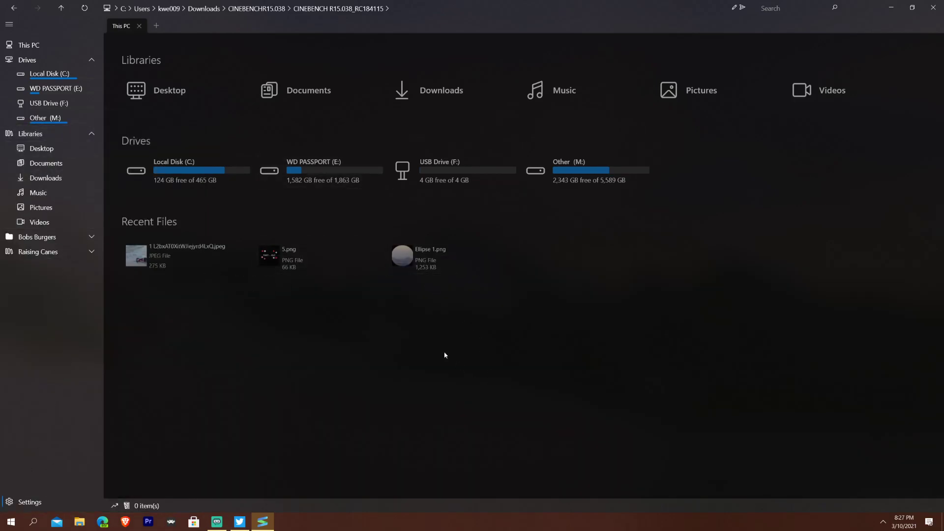
Step: Apply the Pink color theme and dismiss the restart notice
left_click(27, 501)
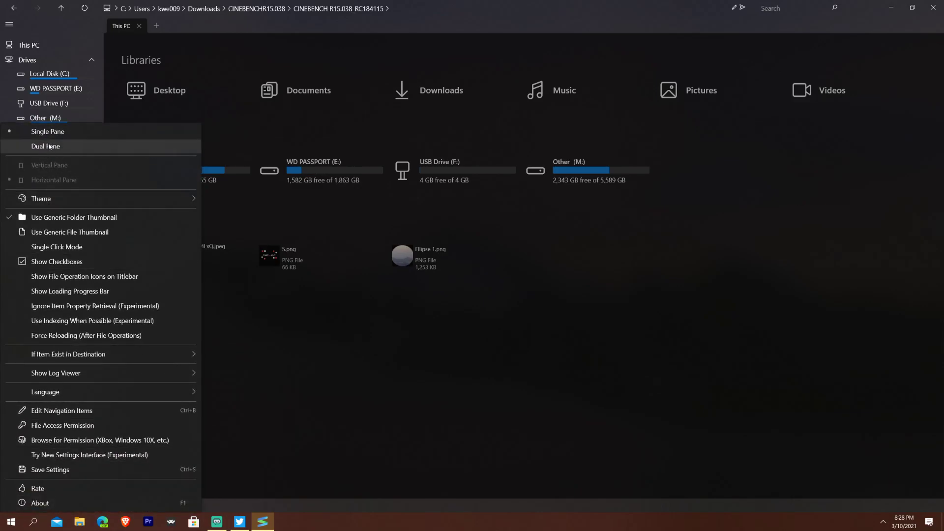
left_click(72, 194)
mouse_move(181, 196)
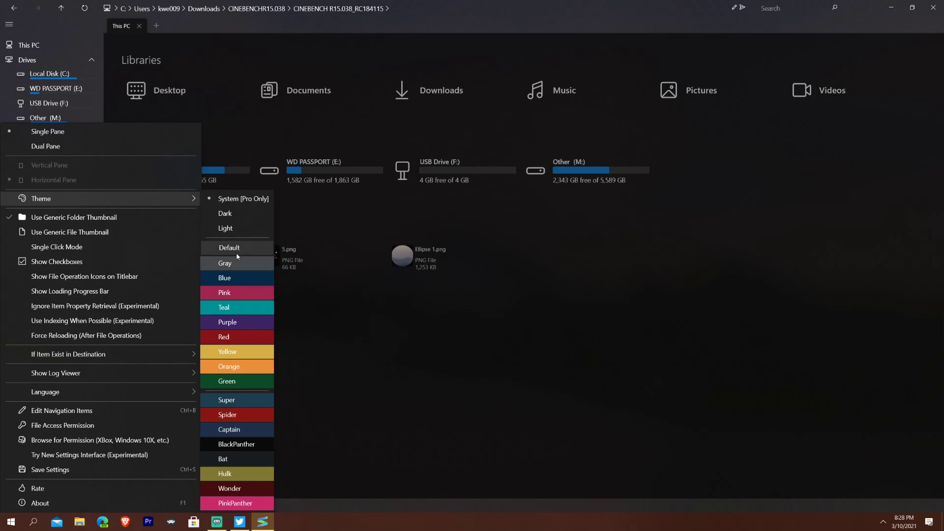
left_click(246, 292)
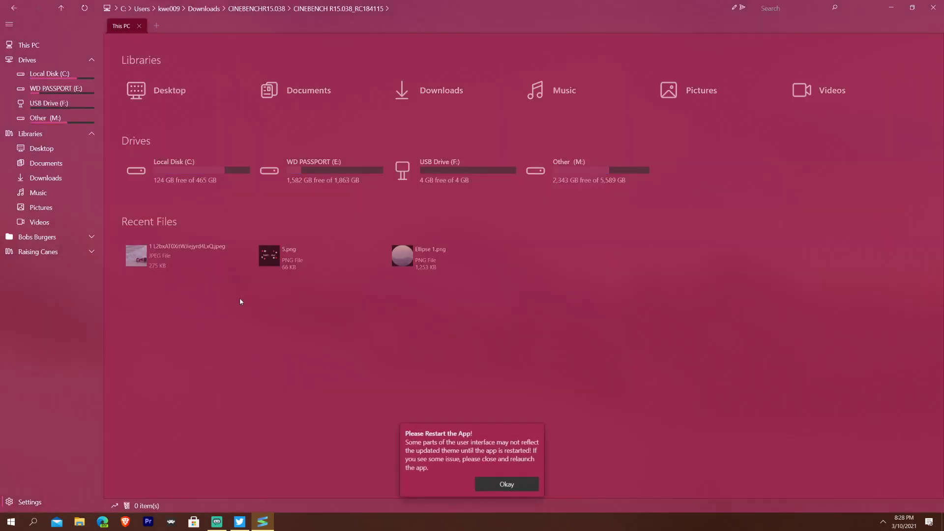
left_click(510, 488)
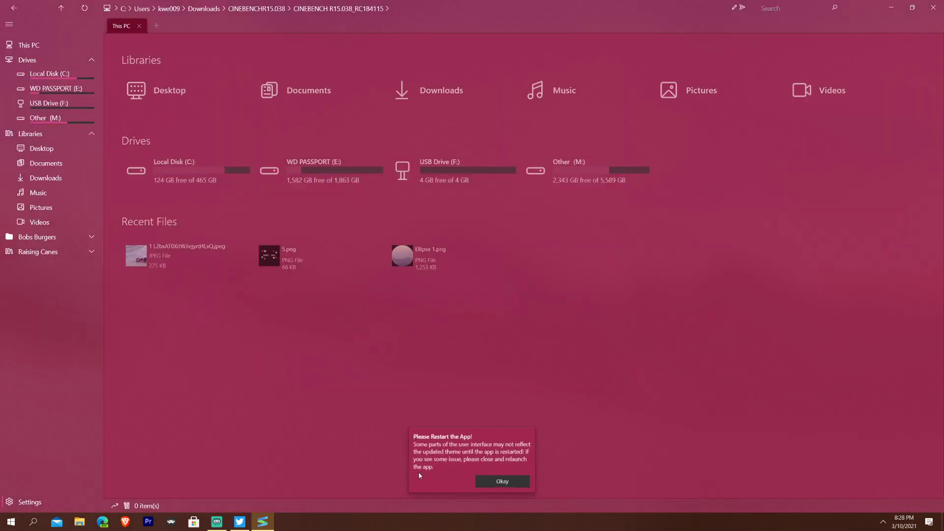
Step: Switch the theme to Light mode and dismiss the restart notice
left_click(33, 509)
left_click(58, 196)
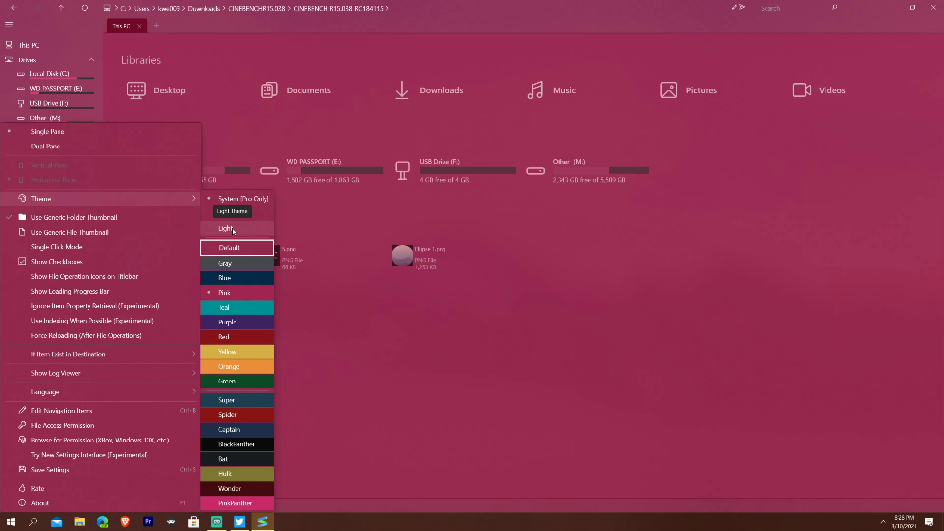
left_click(233, 229)
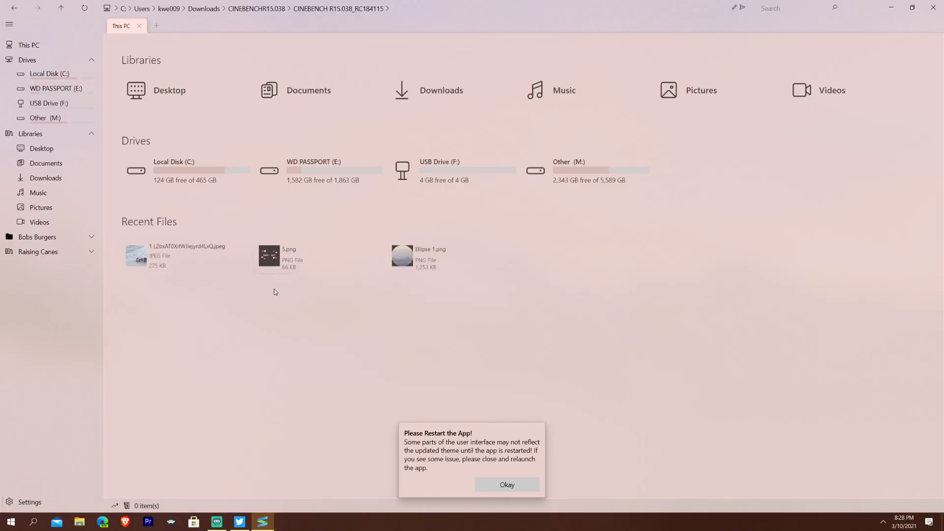
left_click(507, 485)
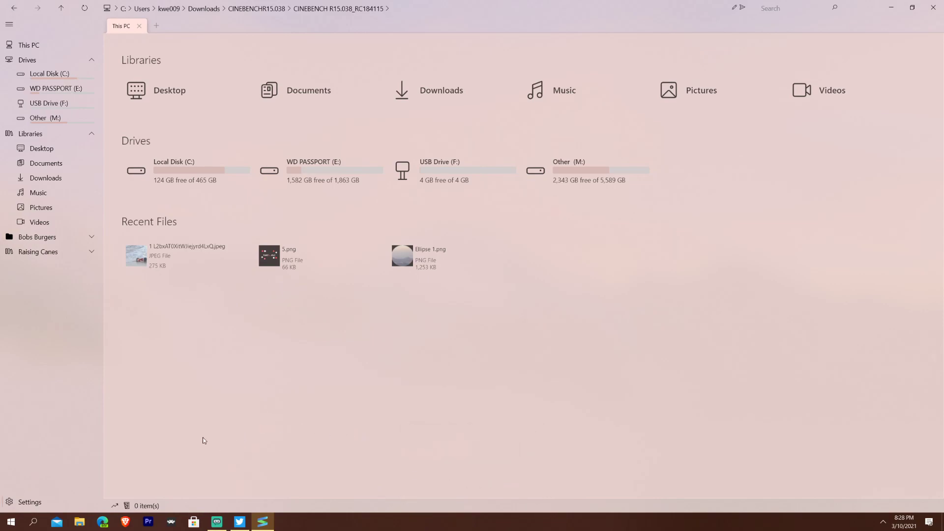
Step: Set the theme color to Default and dismiss the restart notice
left_click(27, 502)
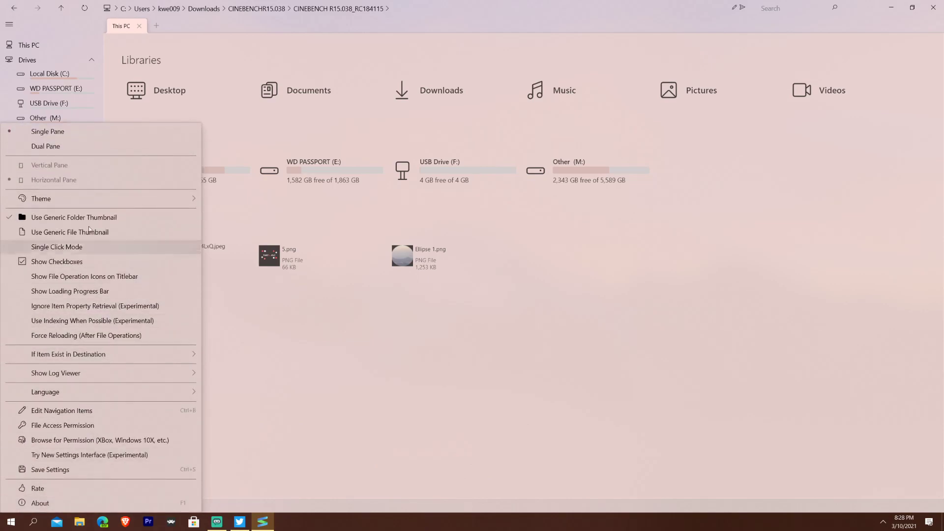
left_click(77, 204)
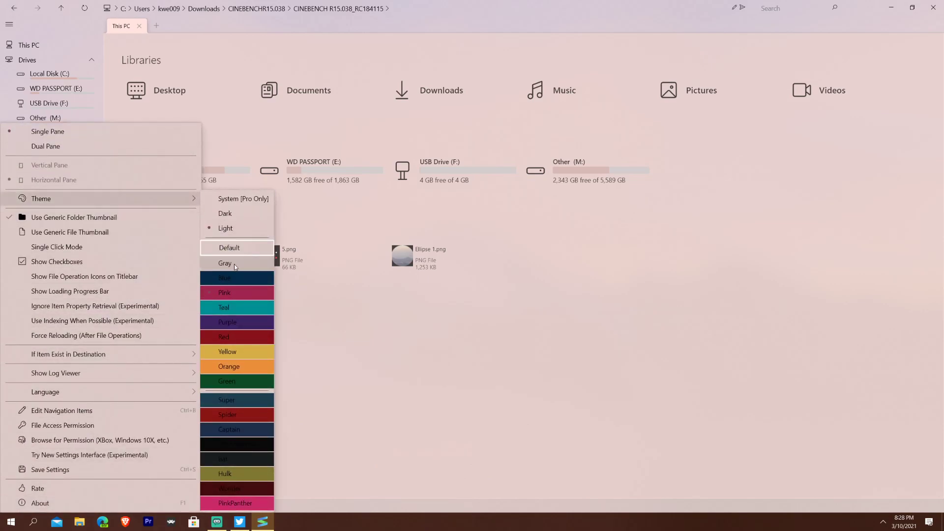
left_click(234, 248)
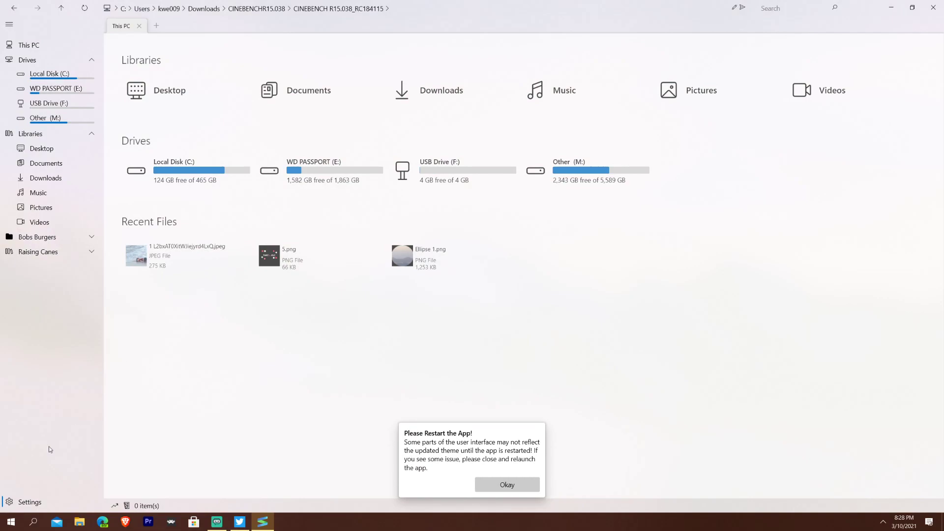
left_click(498, 487)
Step: Bring back the dark appearance through the theme options and dismiss the restart notice
left_click(29, 502)
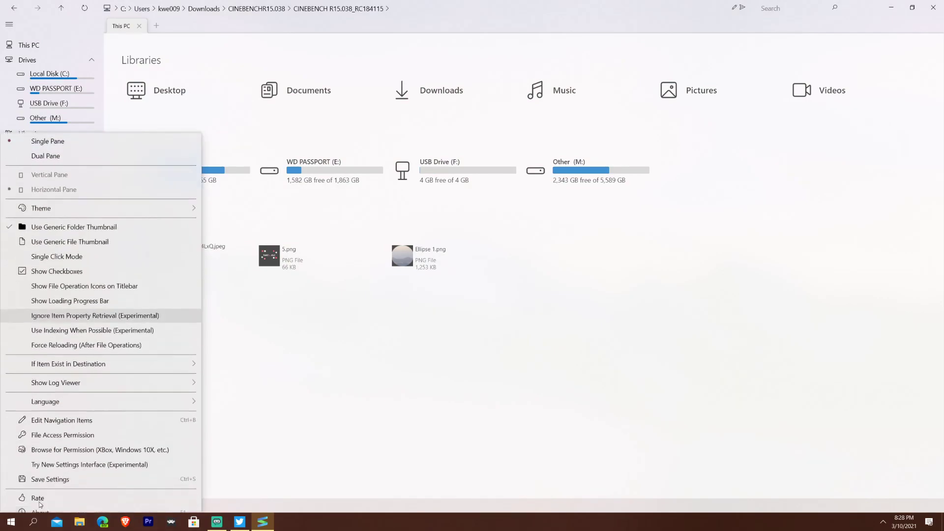
mouse_move(123, 197)
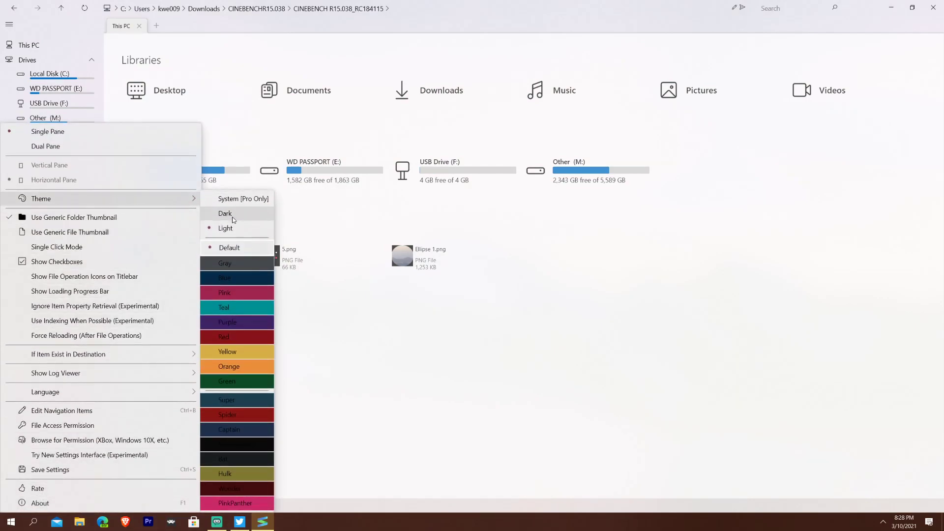
left_click(244, 206)
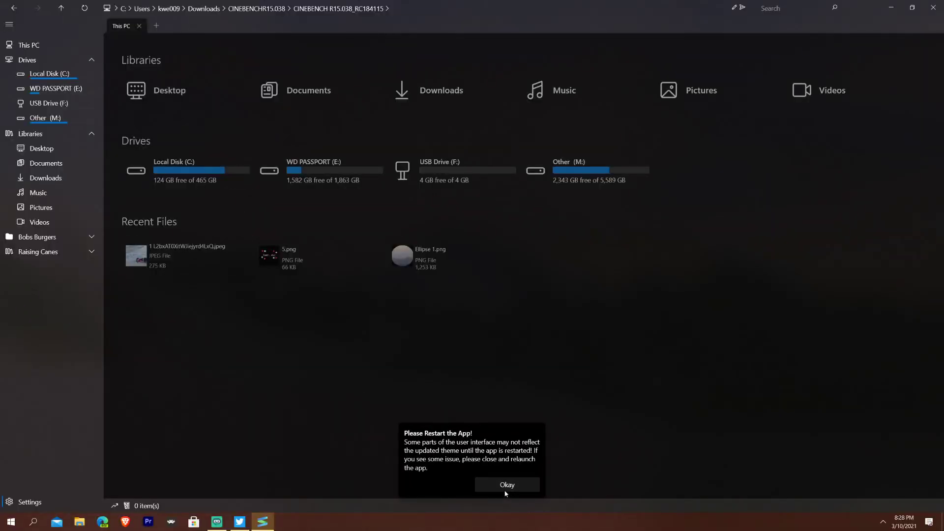
left_click(502, 486)
Step: Look through the remaining settings options and open the experimental new settings interface
left_click(75, 500)
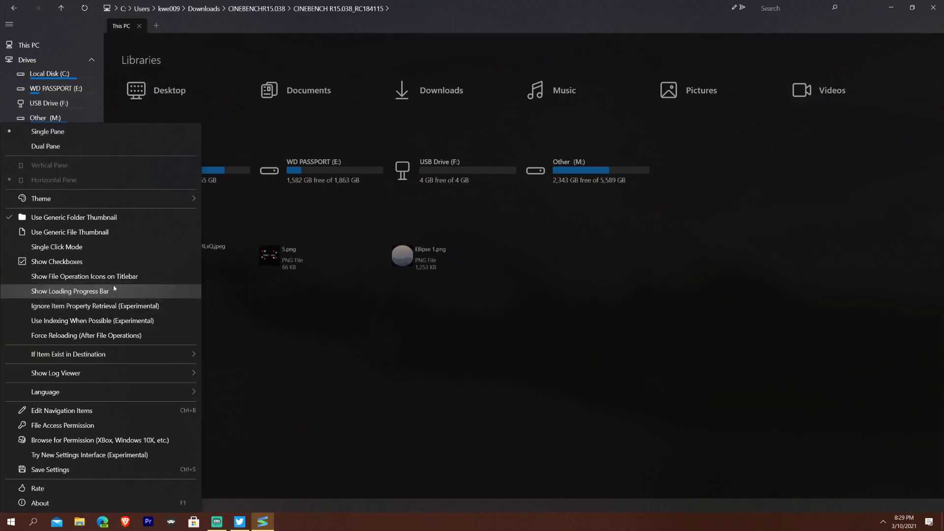
mouse_move(87, 376)
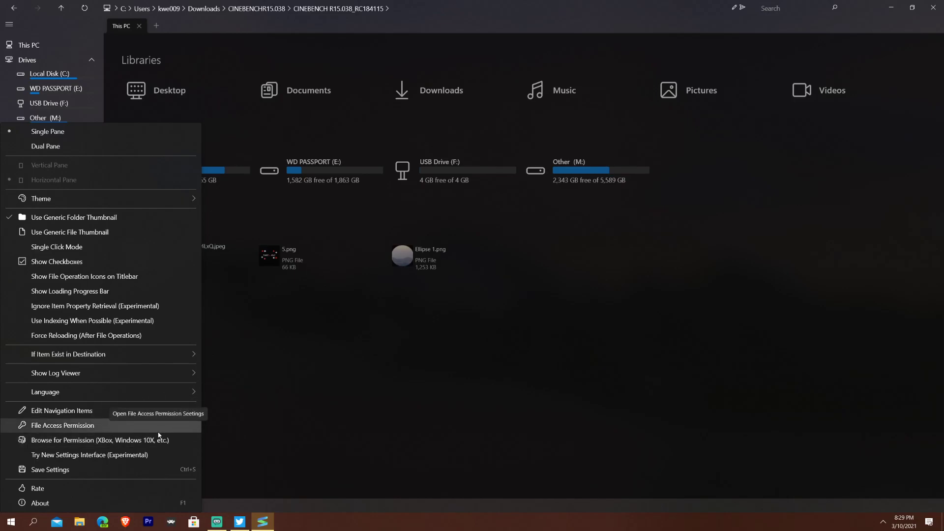
left_click(147, 456)
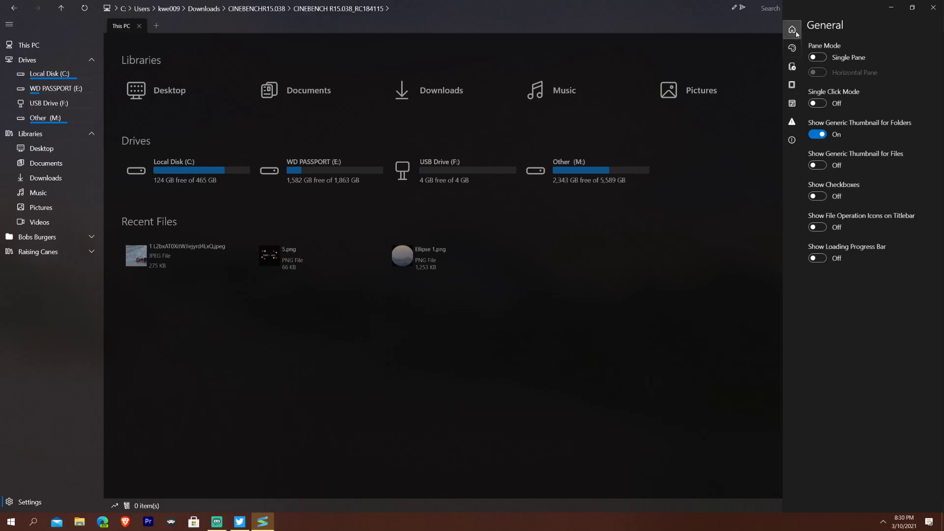
Step: Look through the new settings interface's pages, including File Operations, Log, Experimental and About, finishing on General
left_click(792, 48)
left_click(792, 67)
left_click(789, 87)
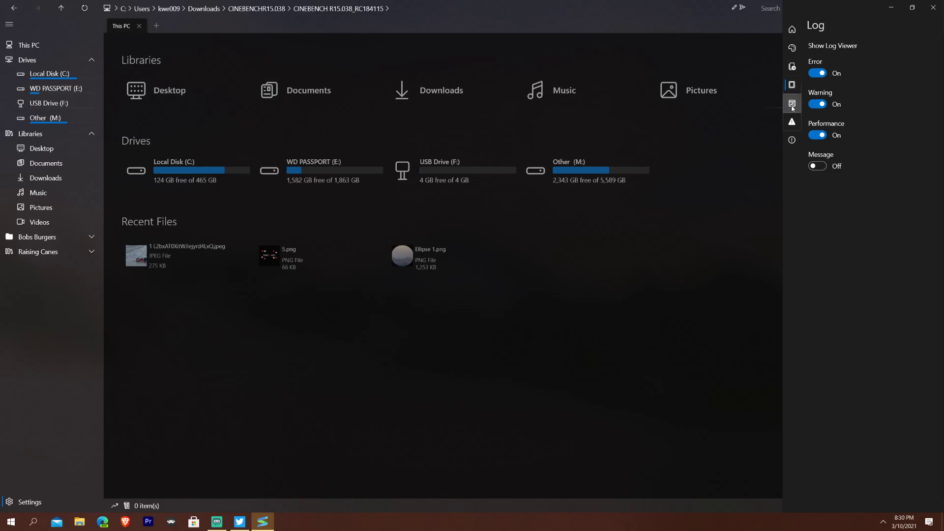
left_click(791, 104)
left_click(791, 121)
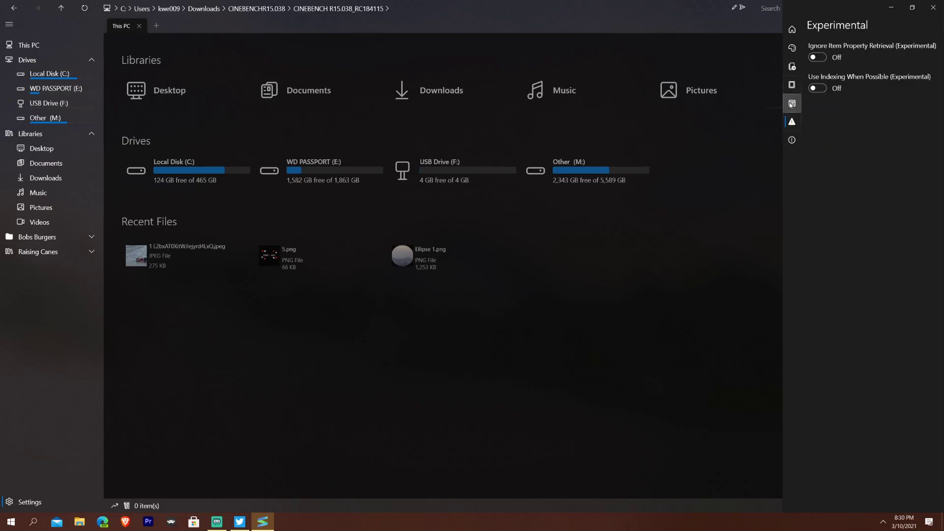
left_click(792, 140)
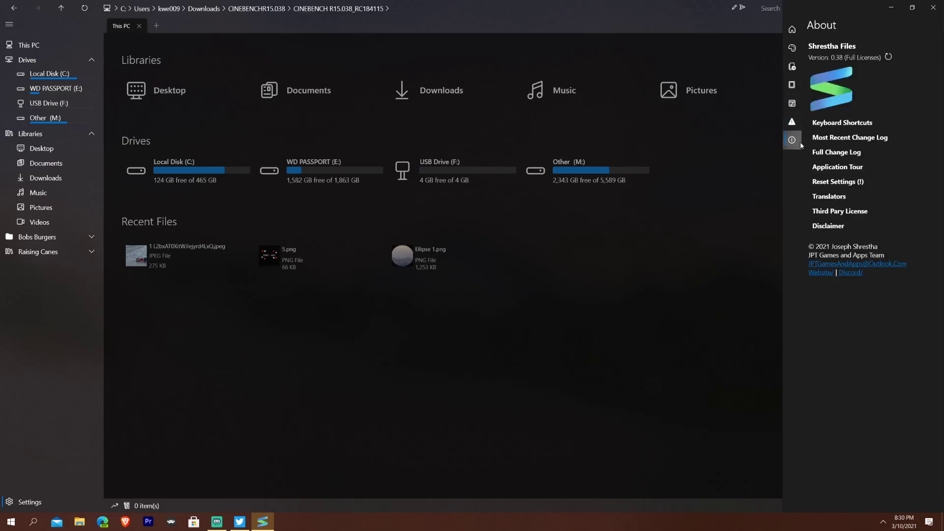
left_click(794, 29)
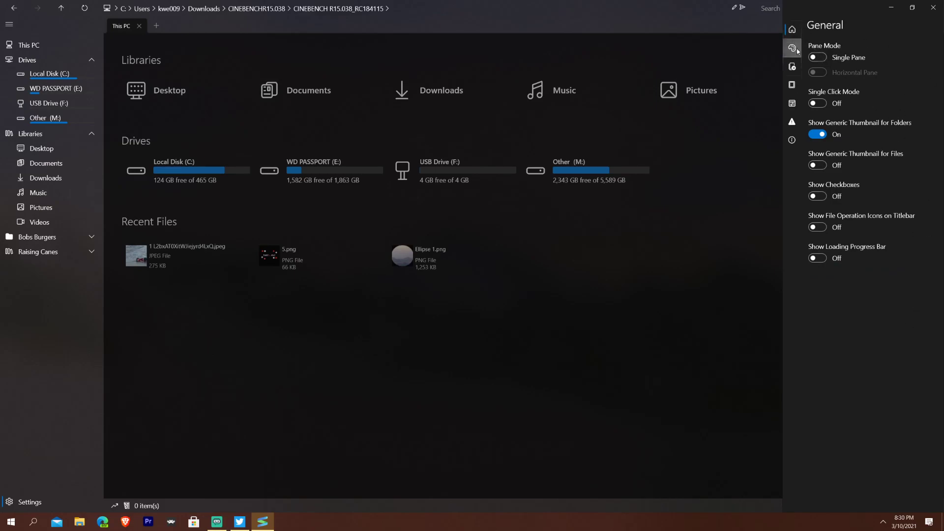
left_click(792, 67)
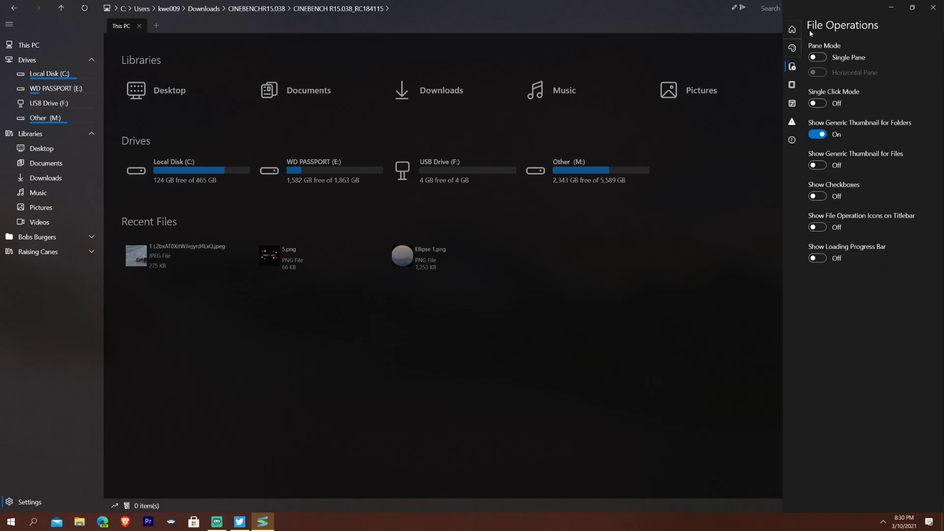
left_click(791, 30)
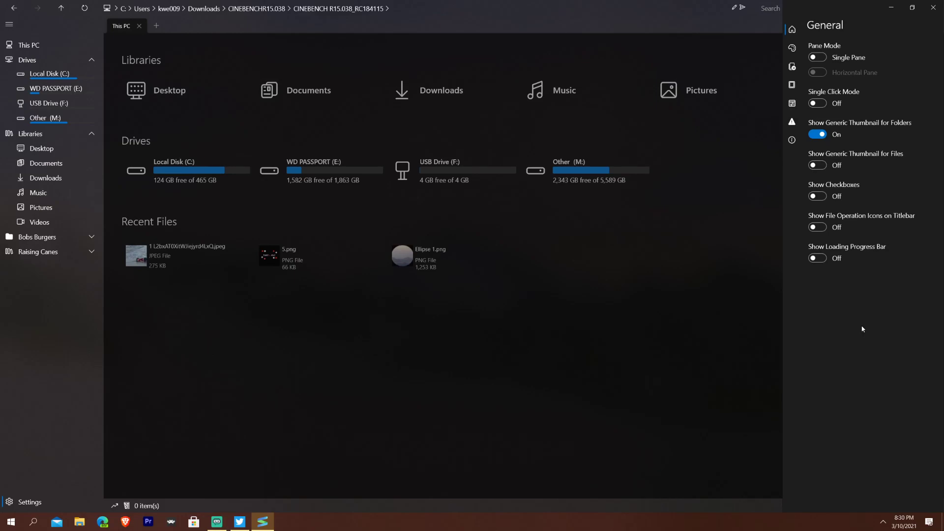
Step: Close the new settings interface, review the original settings options and dismiss them
left_click(22, 502)
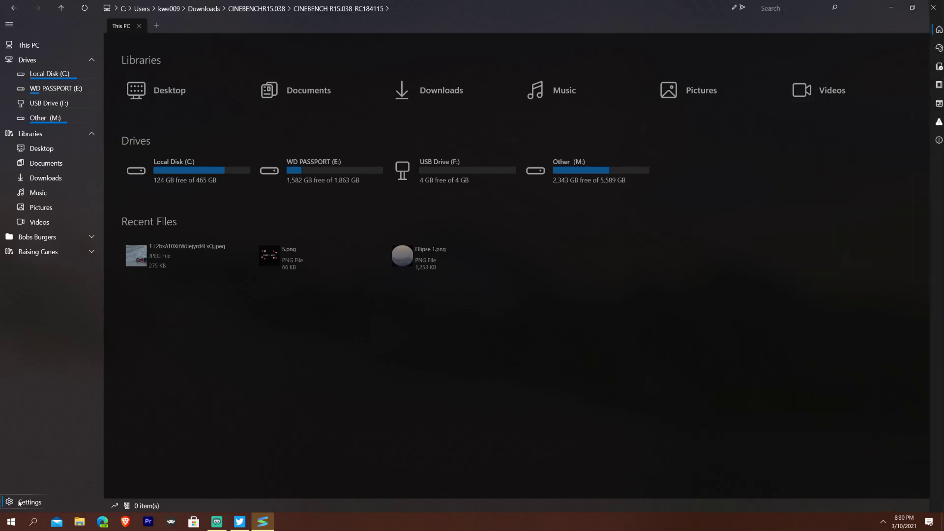
left_click(22, 501)
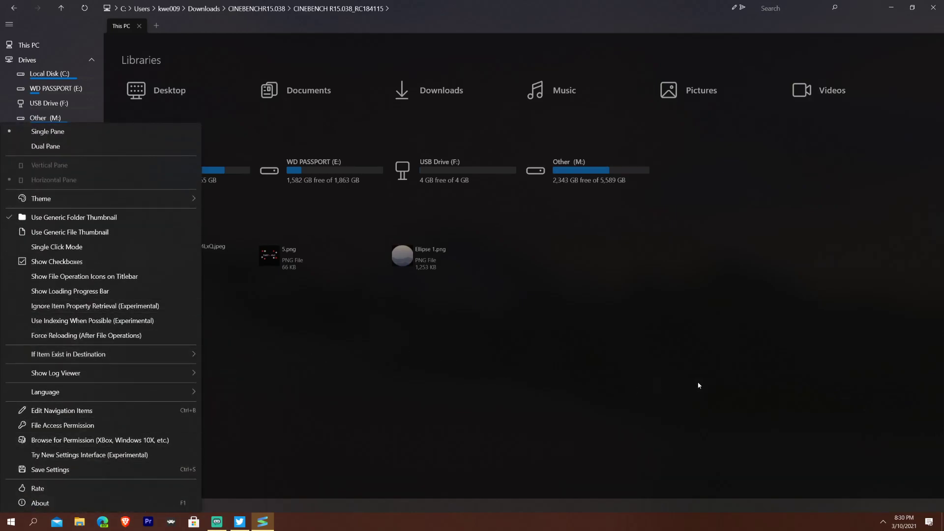
left_click(641, 380)
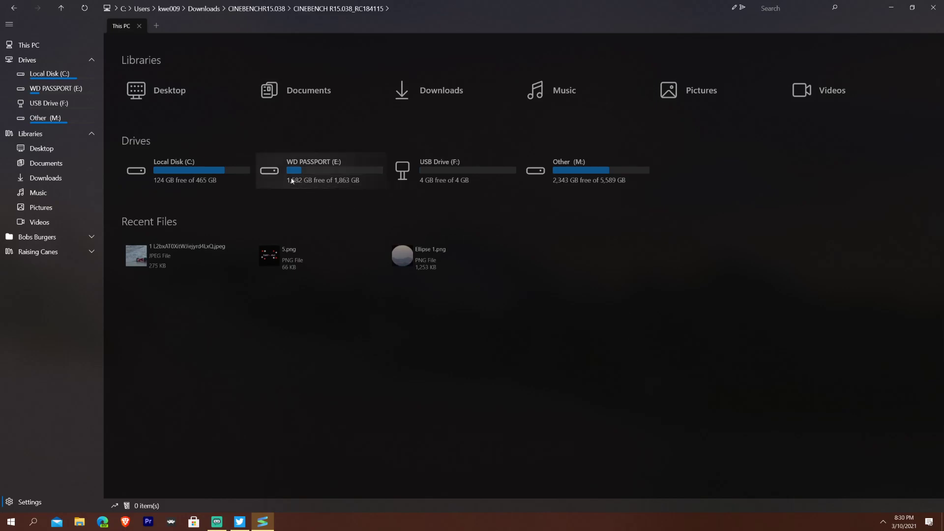
Step: Open Local Disk (C:), and switch to File Explorer to try enlarging and shrinking its Quick access icons
left_click(231, 183)
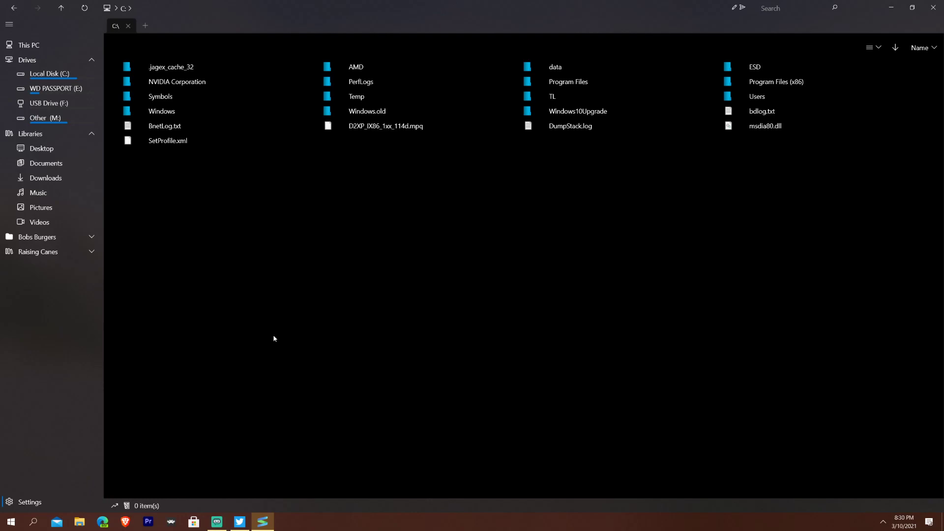
left_click(79, 521)
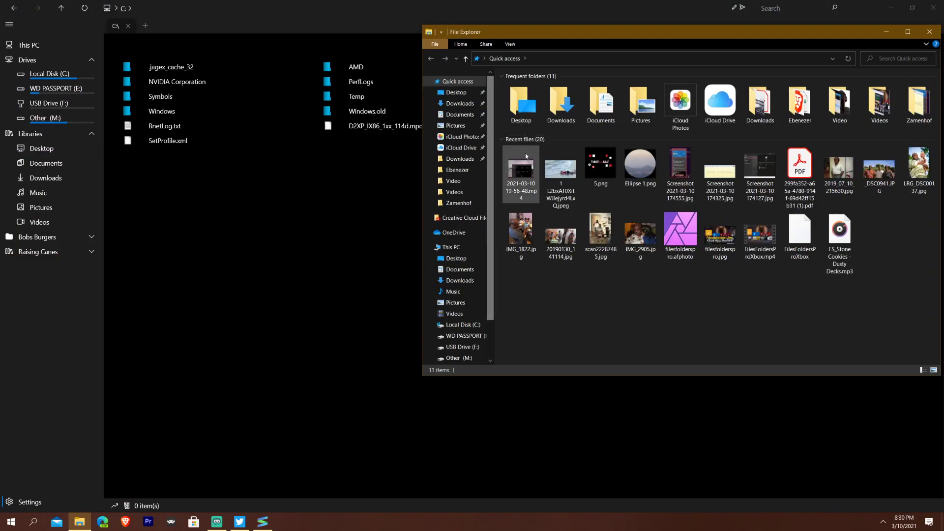
scroll(662, 304, "up", 3, "ctrl")
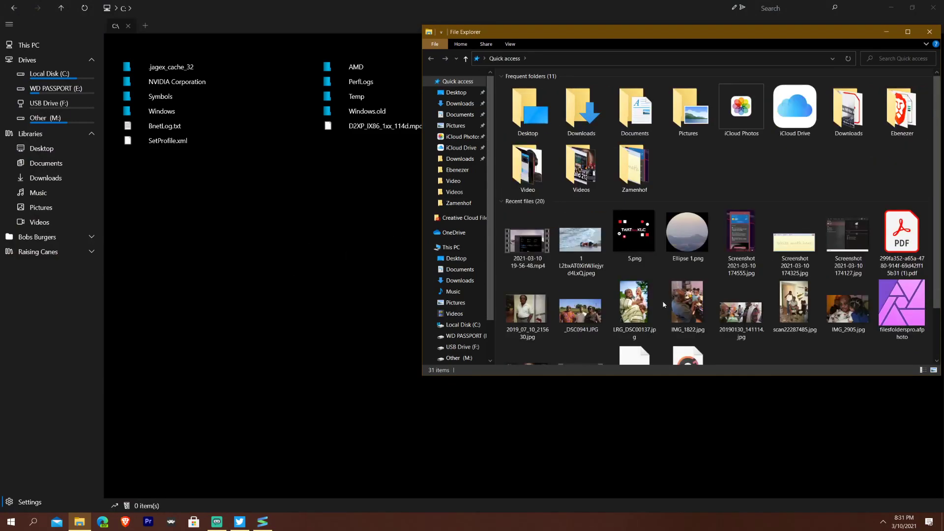
scroll(661, 302, "down", 1, "ctrl")
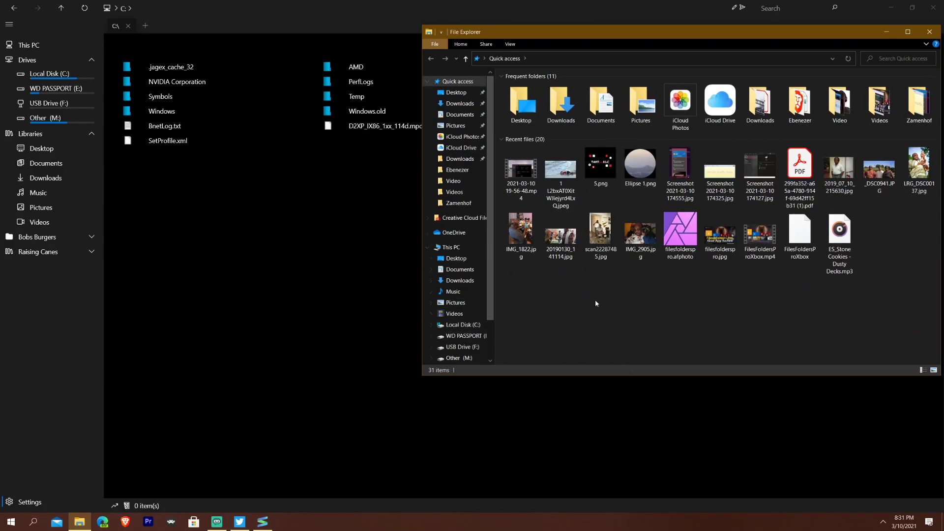
Step: Switch back to Shrestha Files and open Local Disk (C:) from the This PC drives
left_click(281, 232)
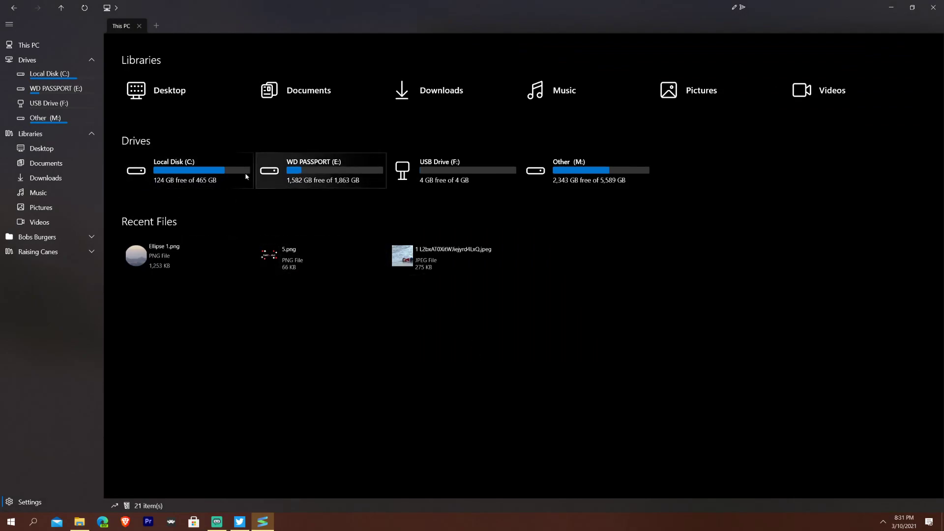
left_click(225, 175)
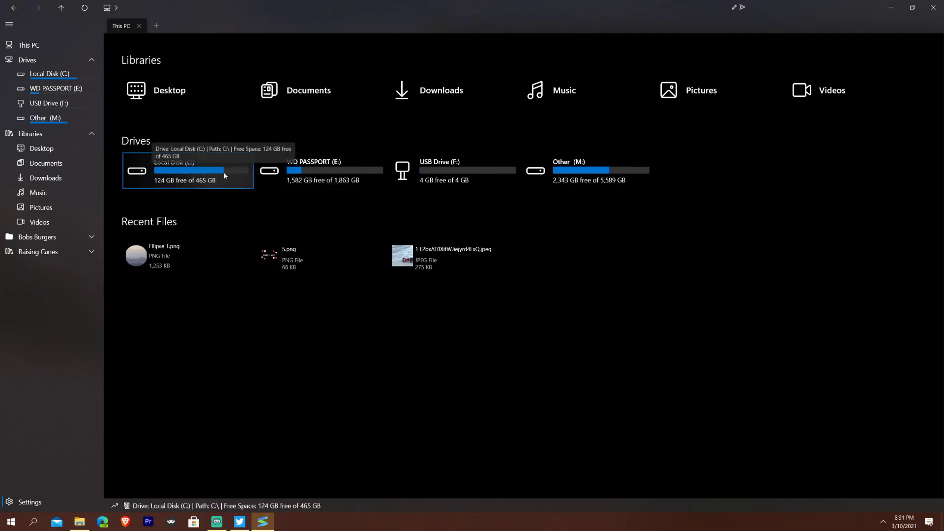
left_click(197, 186)
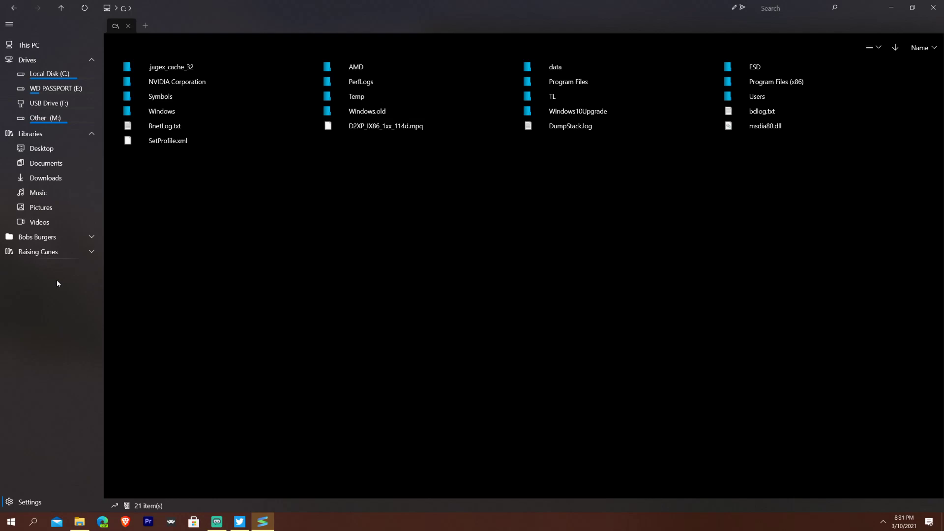
Step: Pull the maximized Shrestha Files window away from the screen edges
left_click(124, 8)
left_click_drag(862, 8, 634, 2)
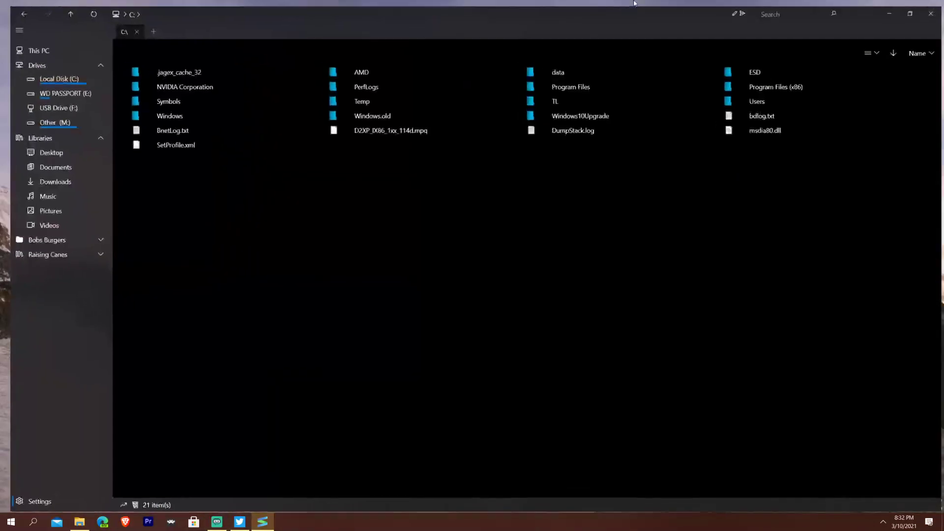